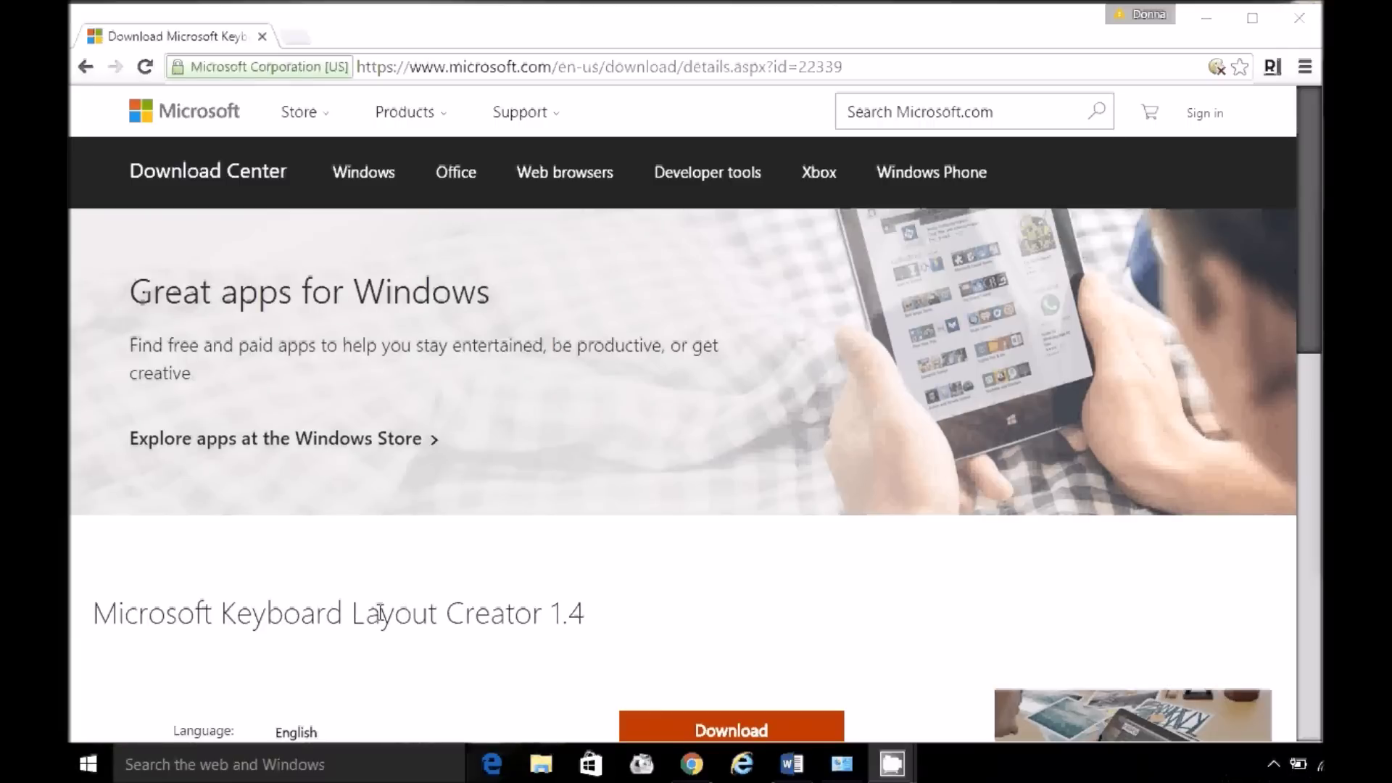
Download the Keyboard Layout Creator 1.4 installer MSKLC.exe, keep it despite the warning, and run it
scroll(1313, 297, down, 1)
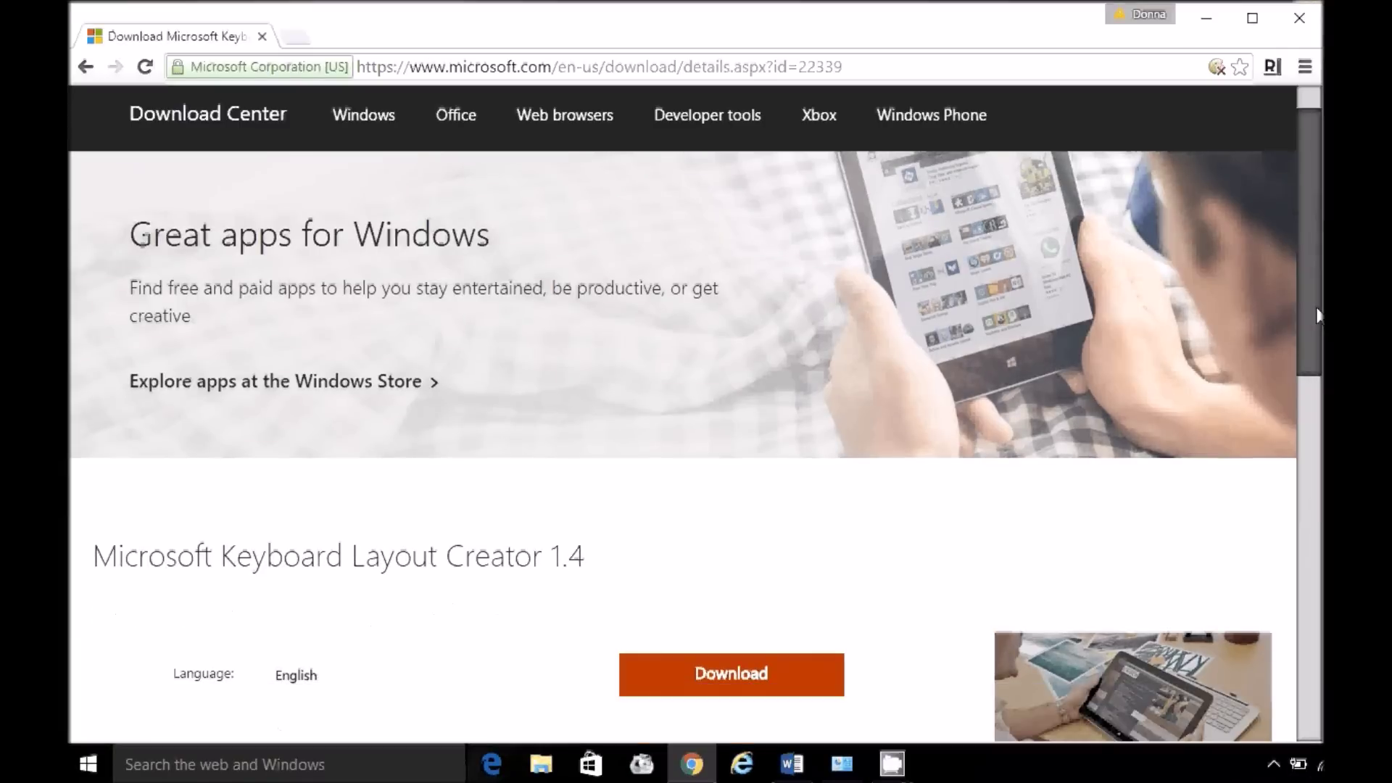
scroll(1315, 314, down, 2)
click(749, 581)
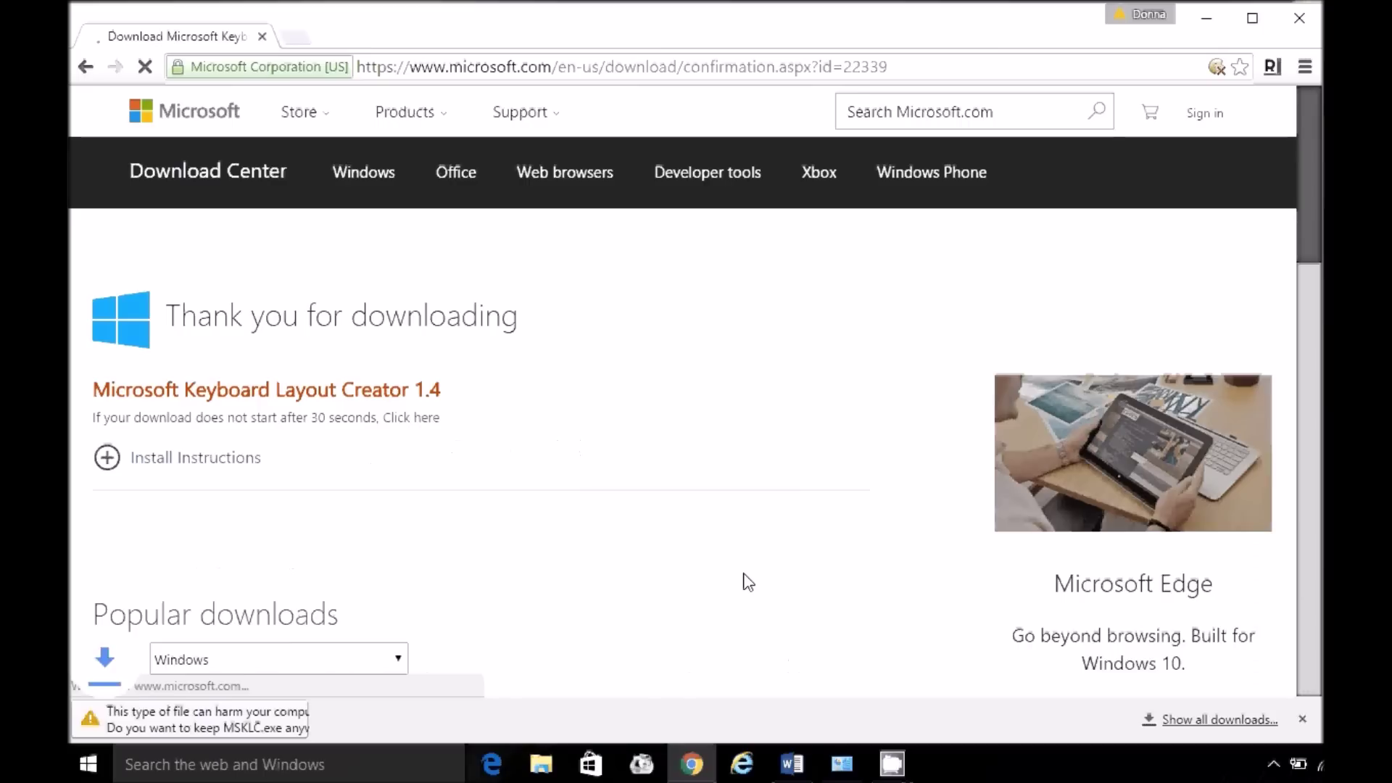
click(382, 719)
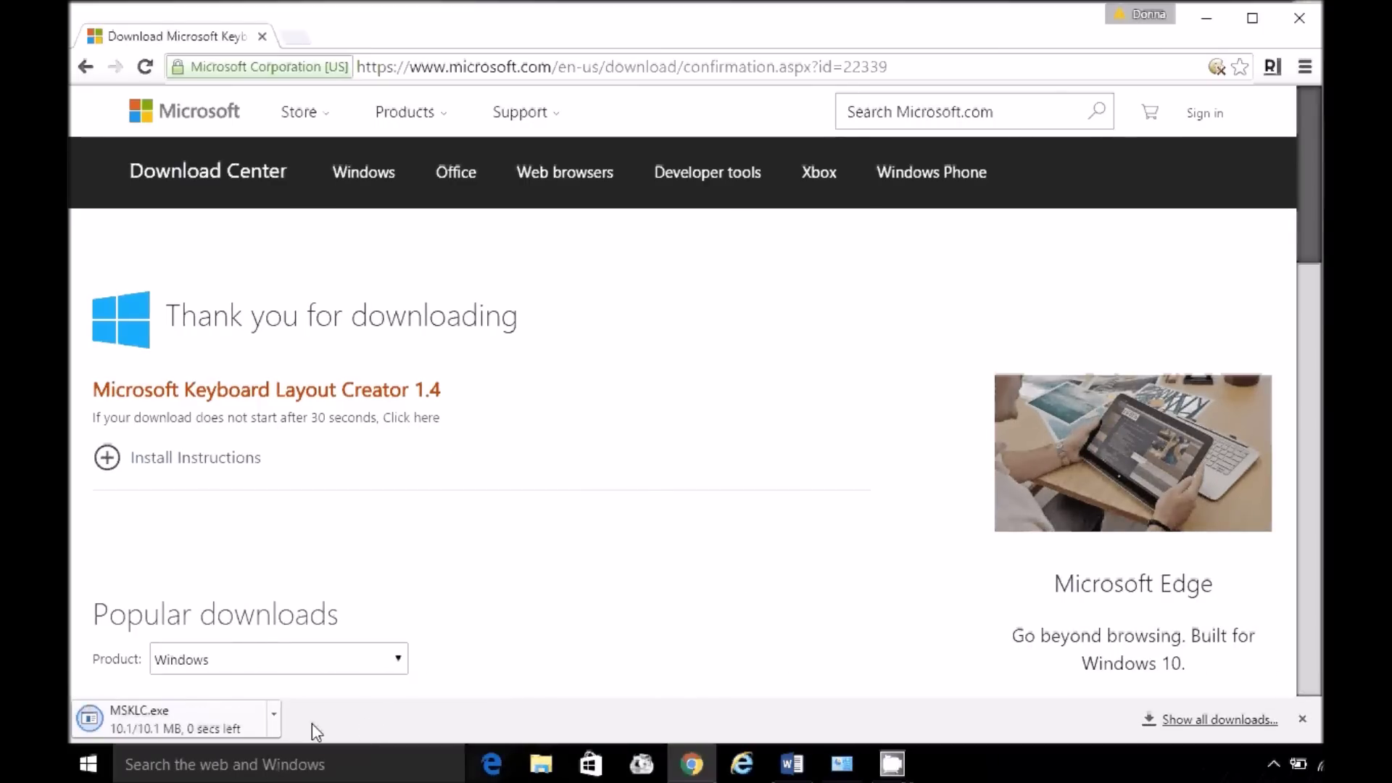
click(274, 716)
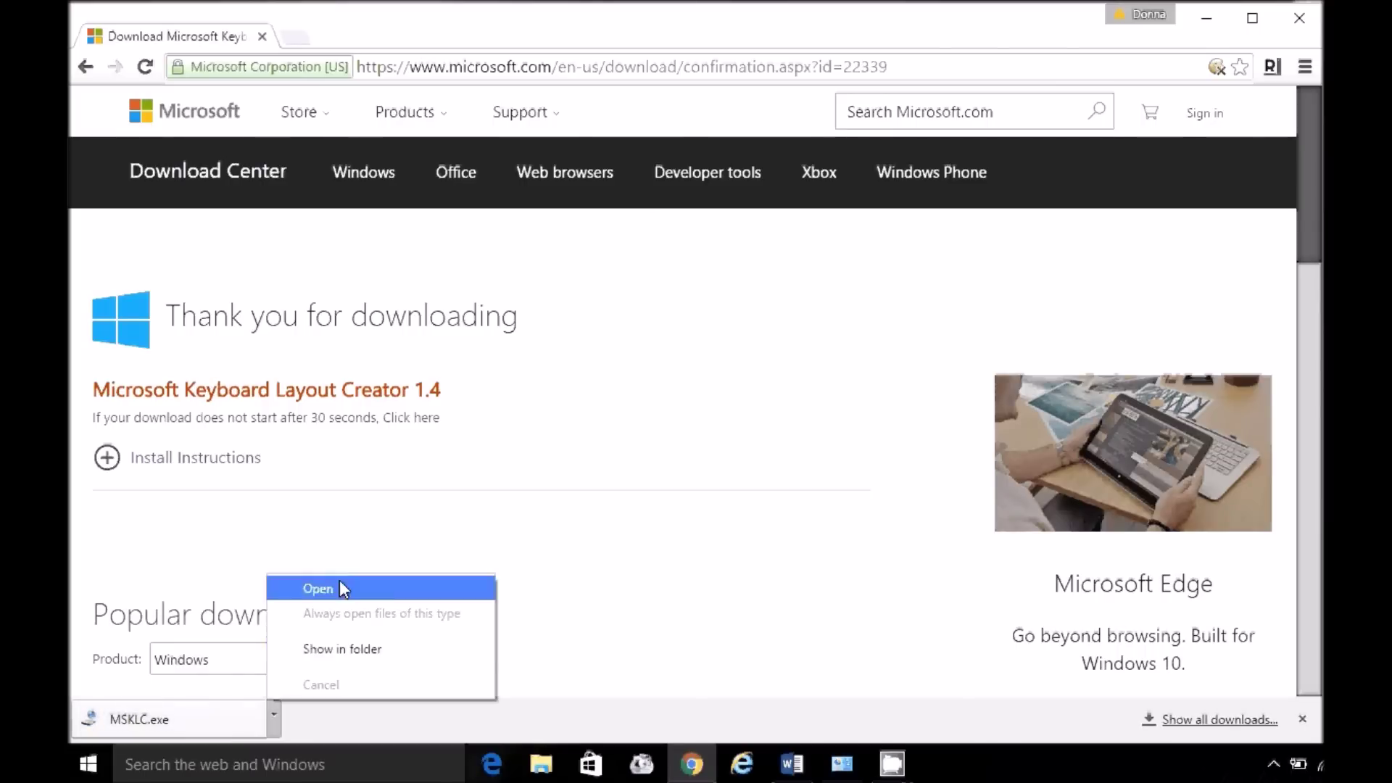
click(339, 581)
Run MSKLC.exe setup, accept the licence, and install Keyboard Layout Creator 1.4 in the default folder
click(274, 715)
click(337, 591)
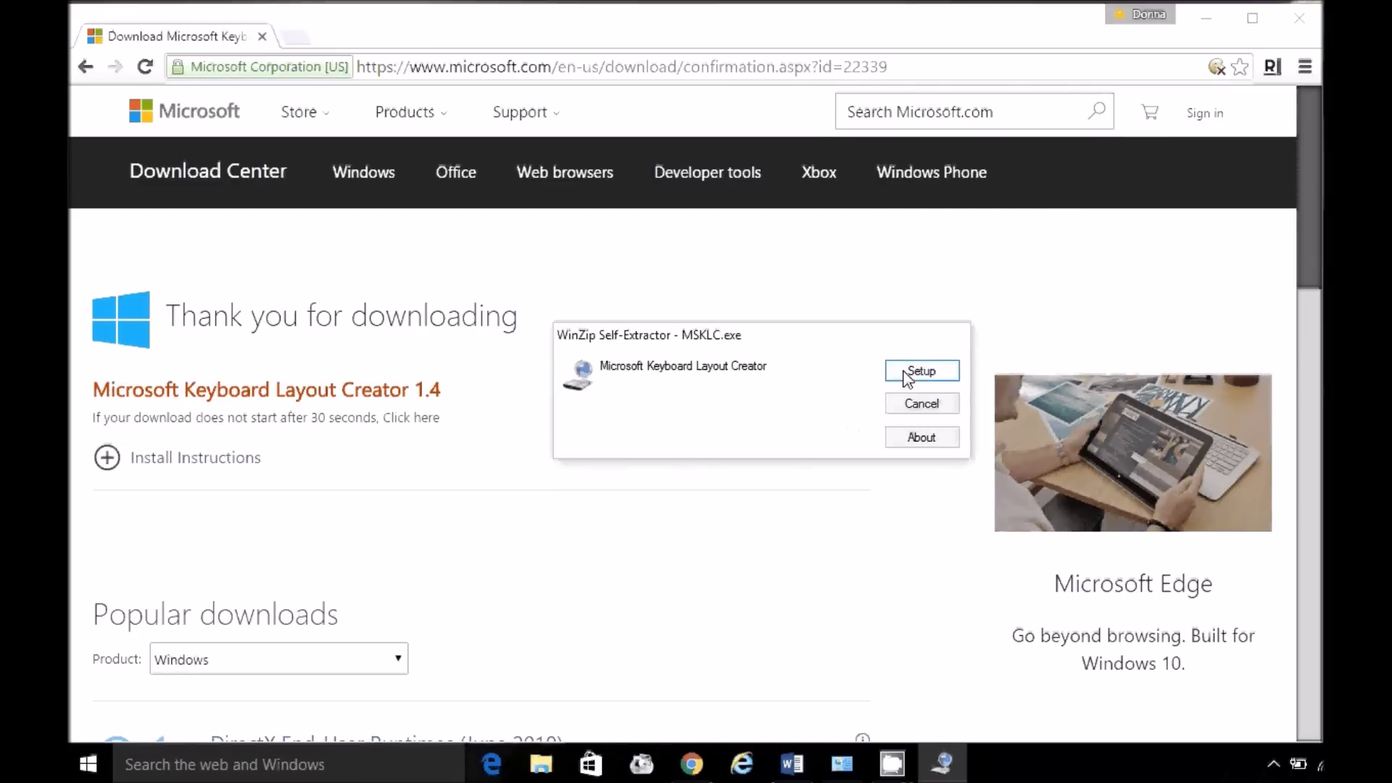
click(907, 374)
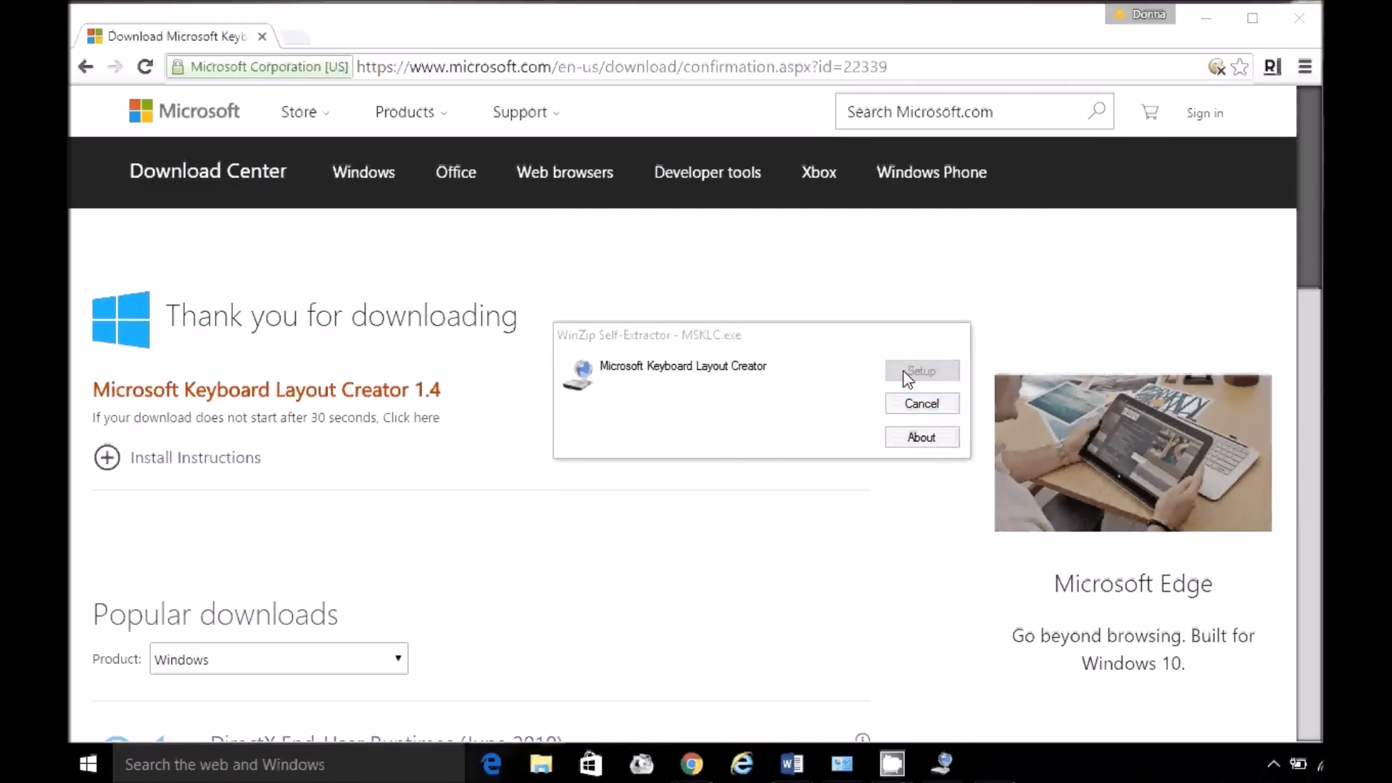
click(942, 555)
click(728, 511)
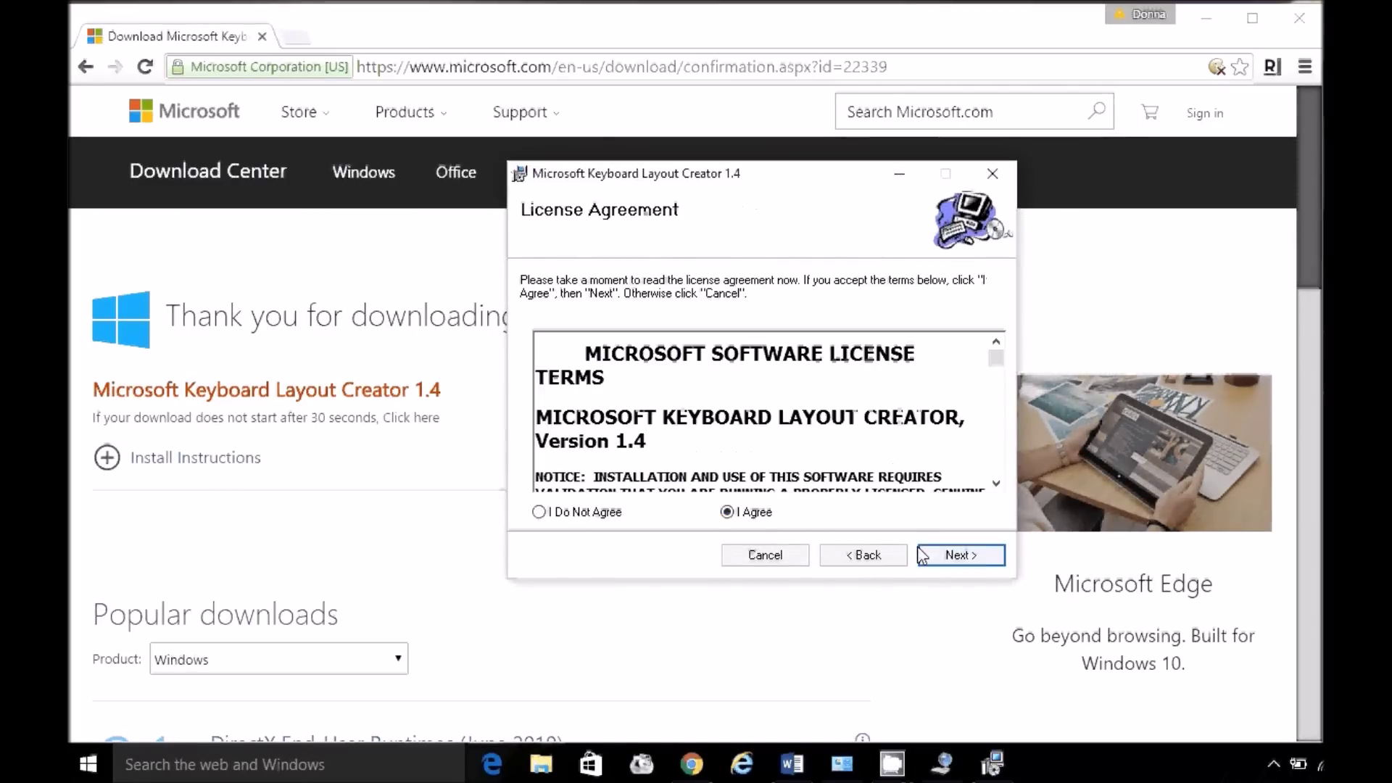
click(939, 557)
click(938, 559)
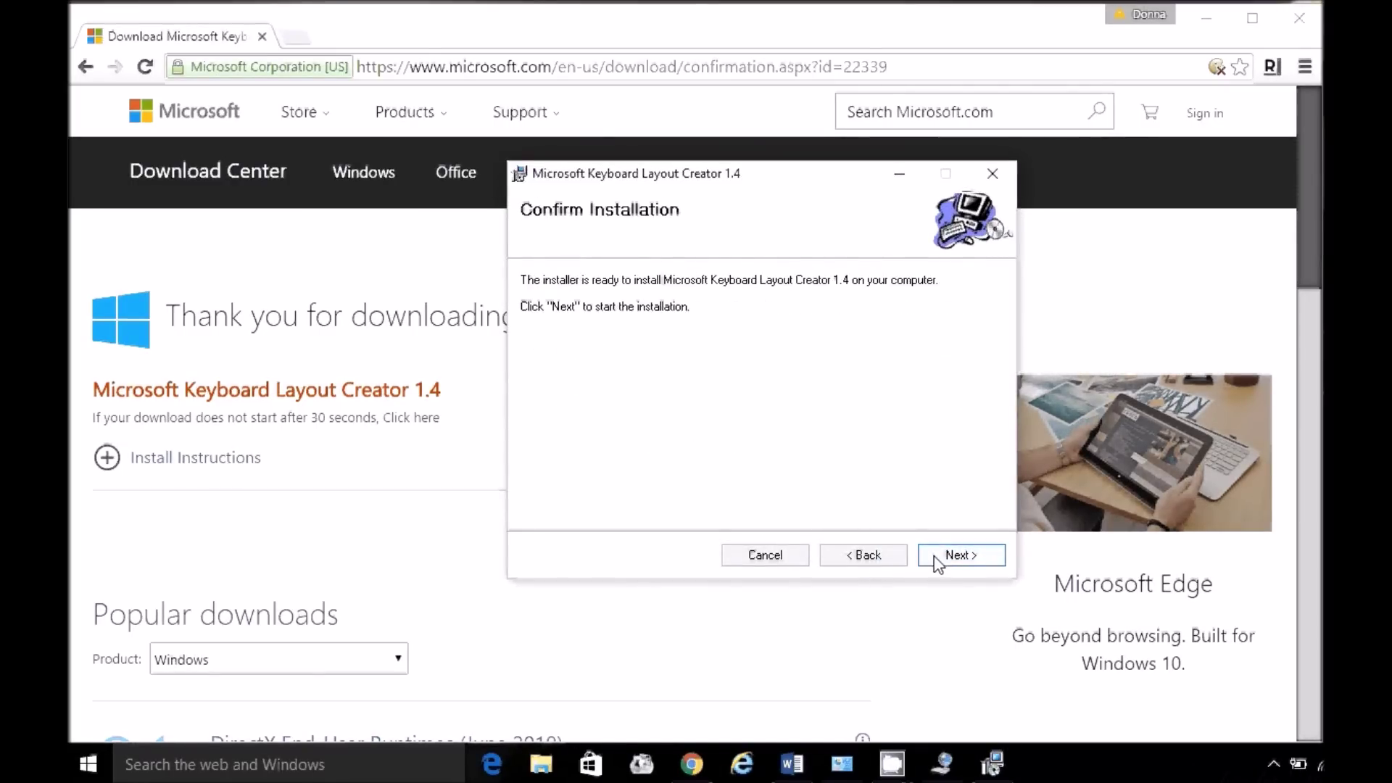
click(938, 560)
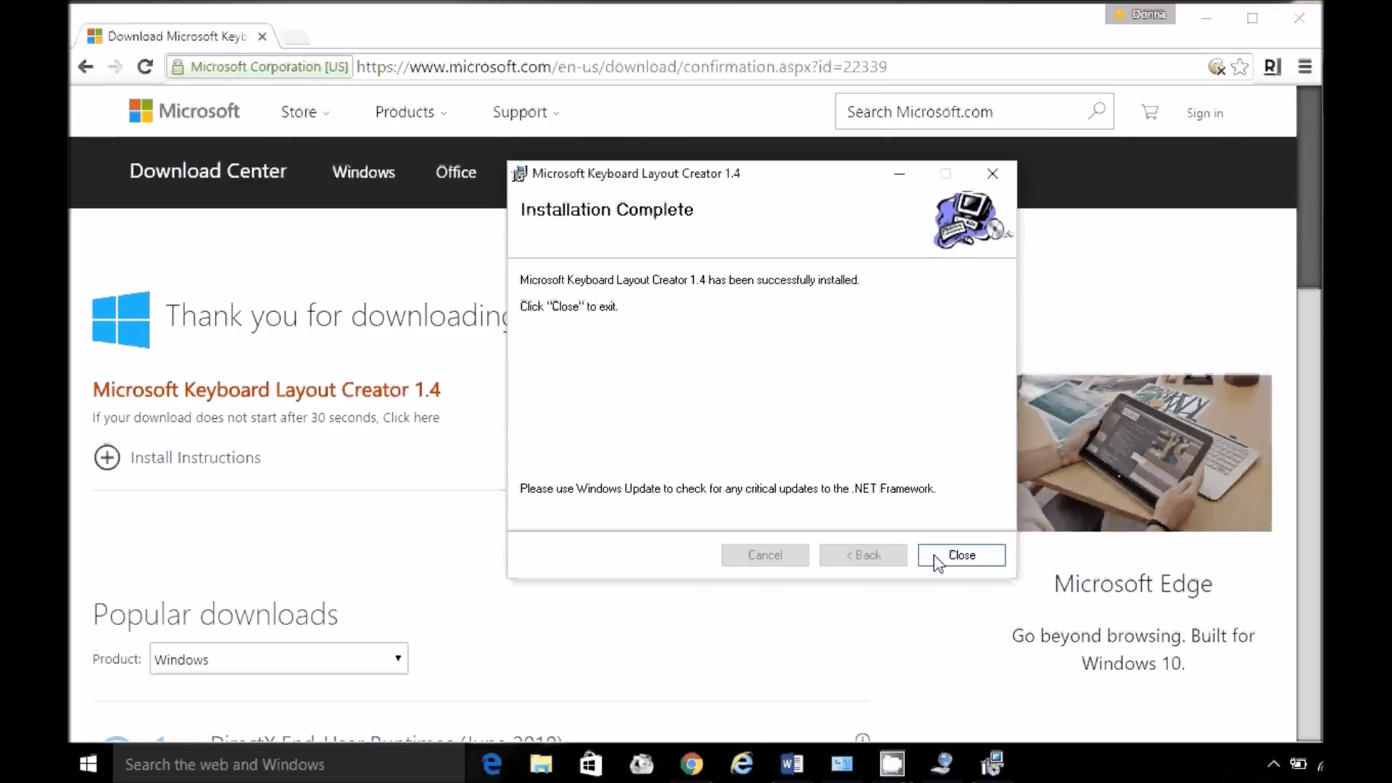
click(938, 556)
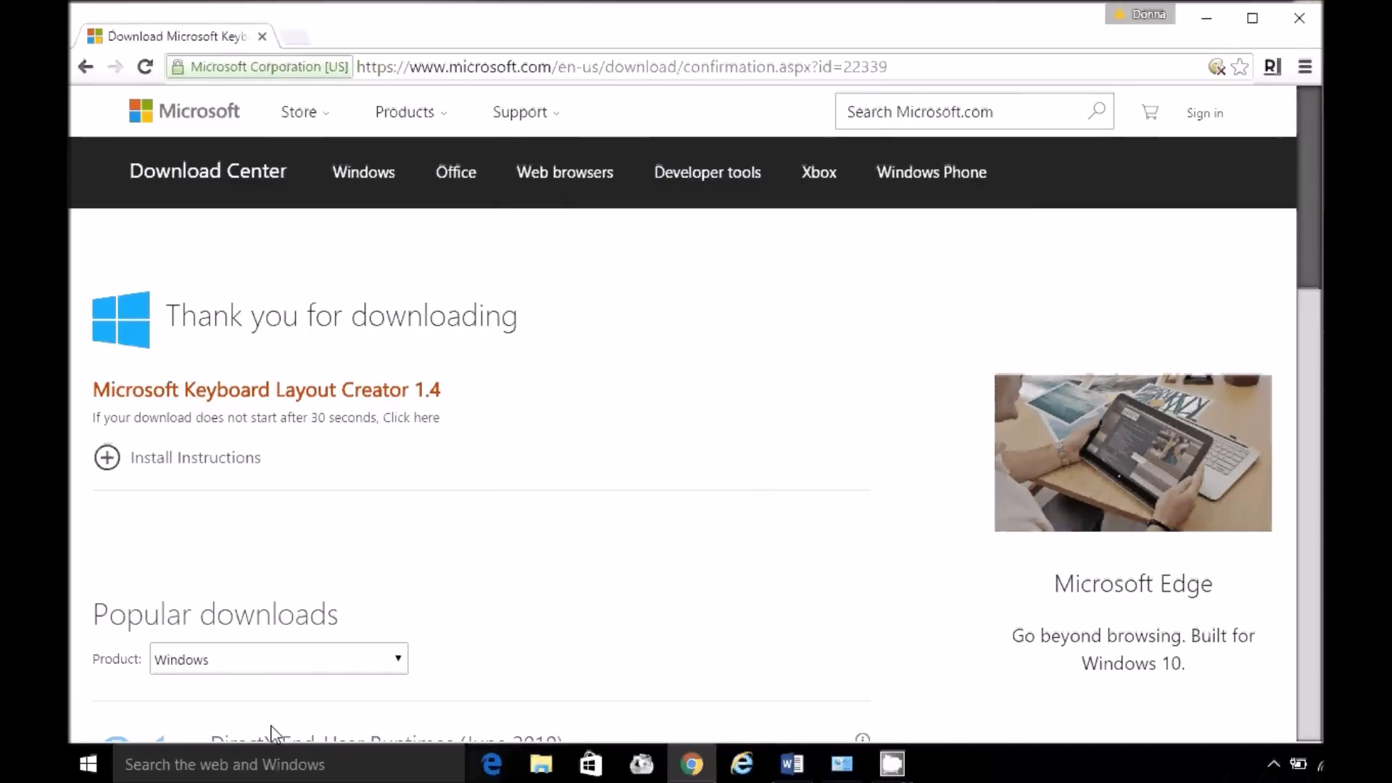
Search 'set' to reach Settings, go to Time & language > Region & language, then the additional regional settings
click(267, 767)
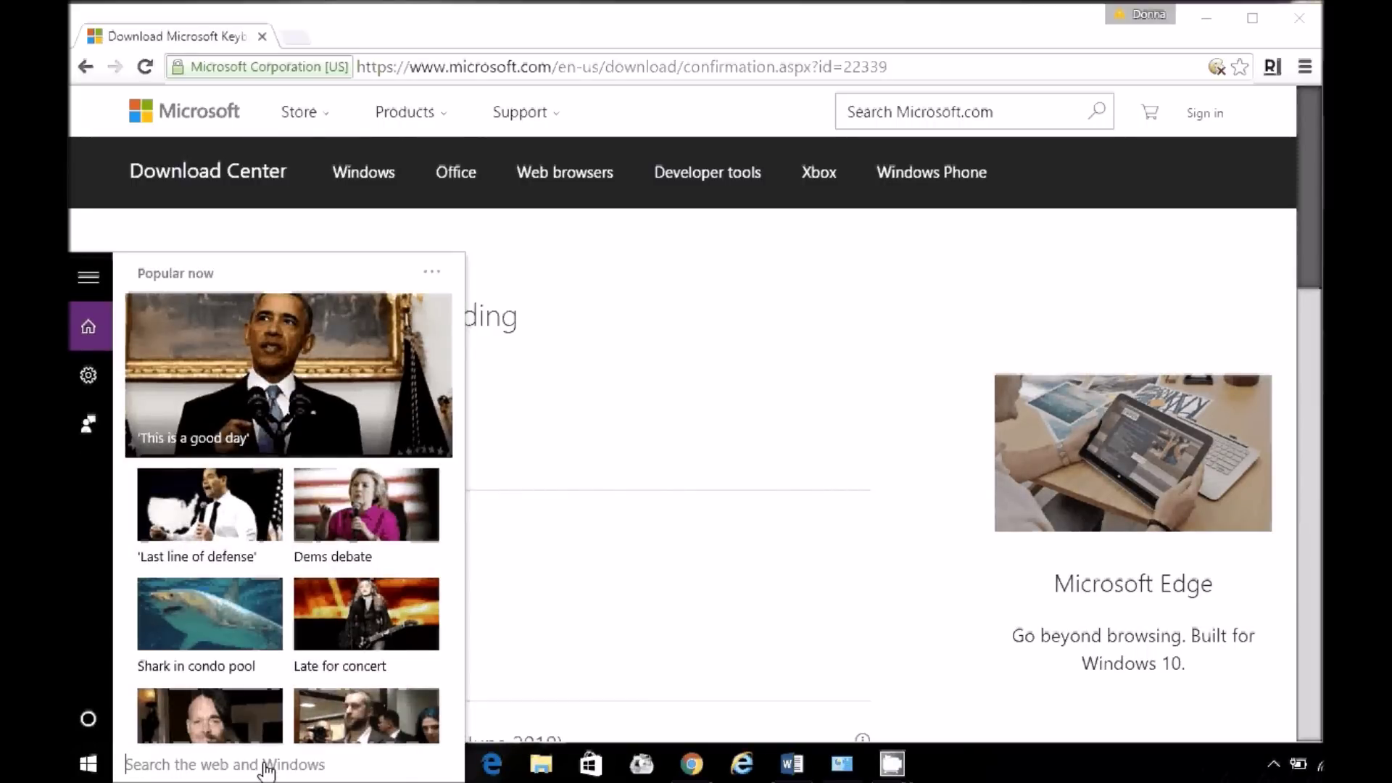
text(set)
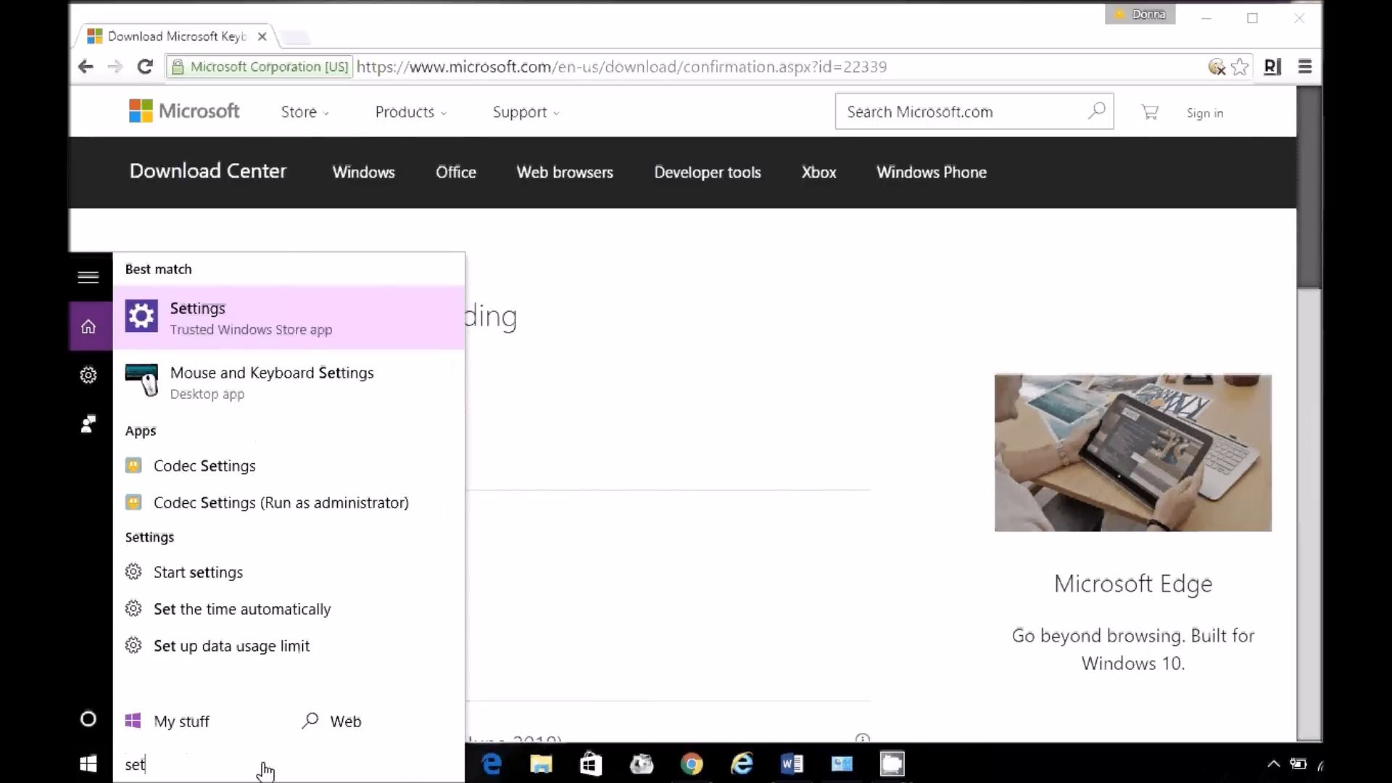
click(318, 334)
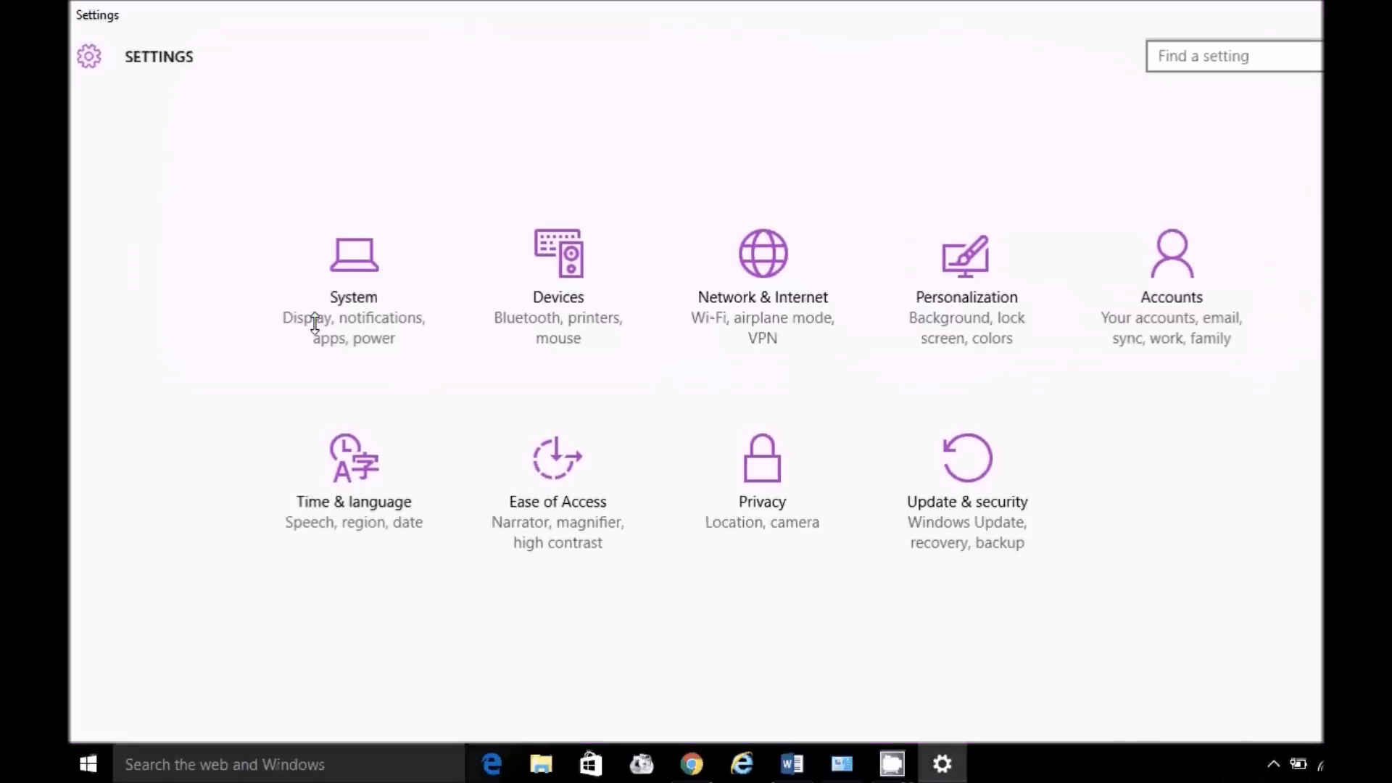
click(373, 467)
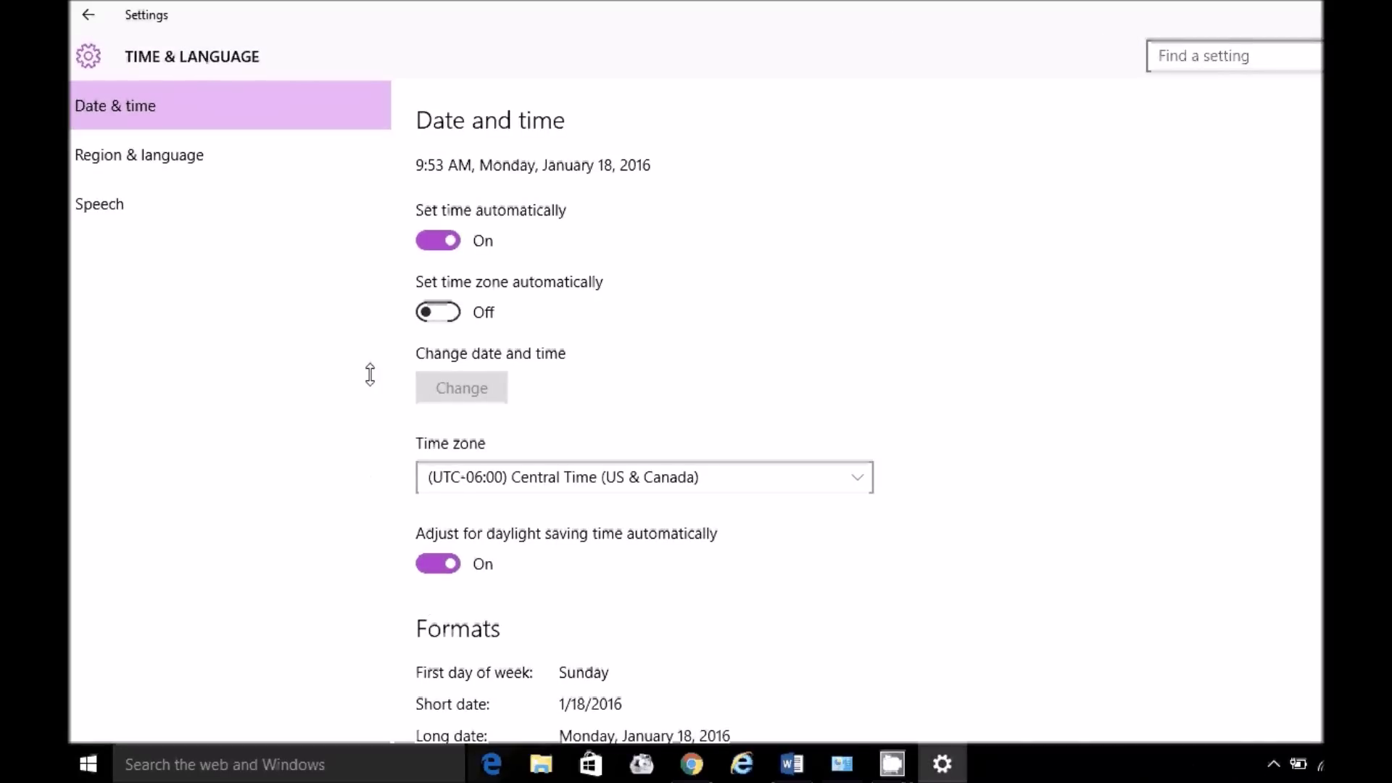
click(189, 163)
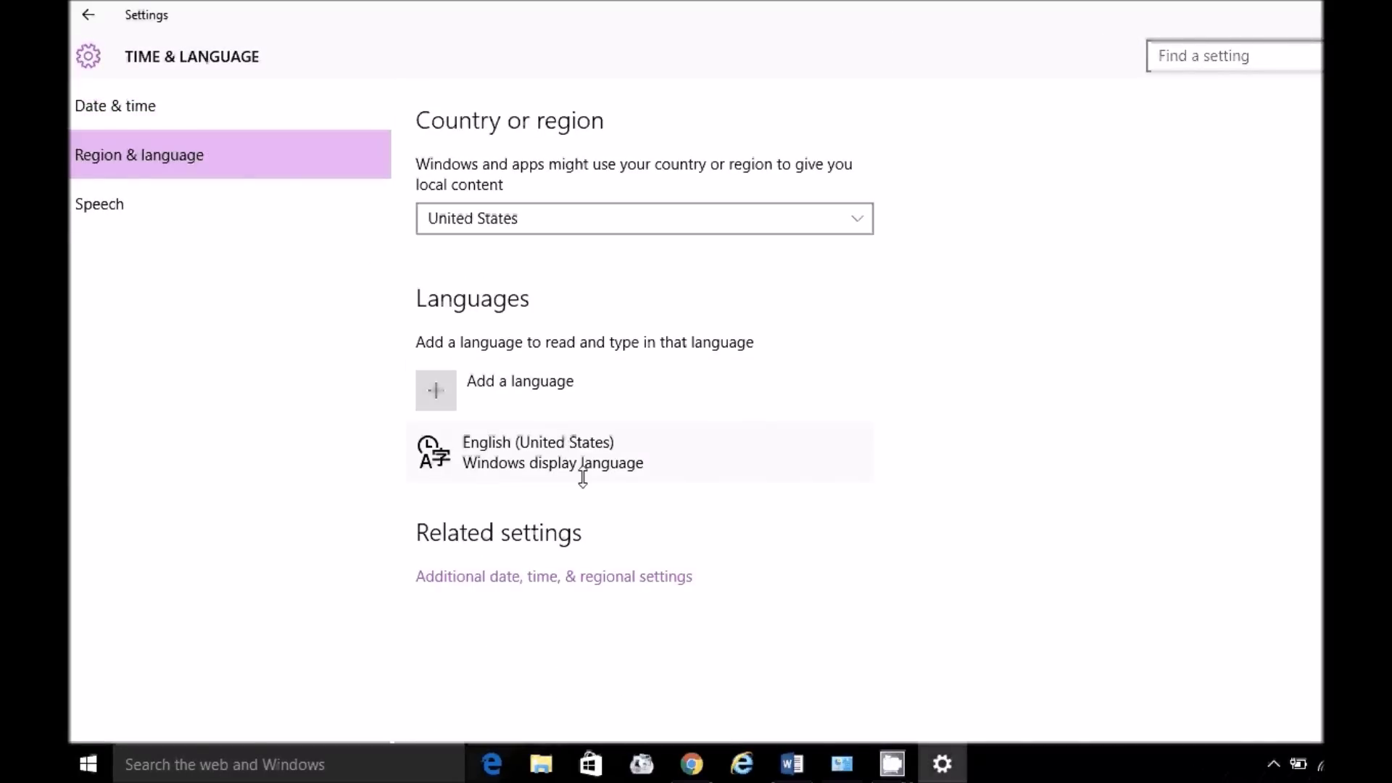
click(615, 575)
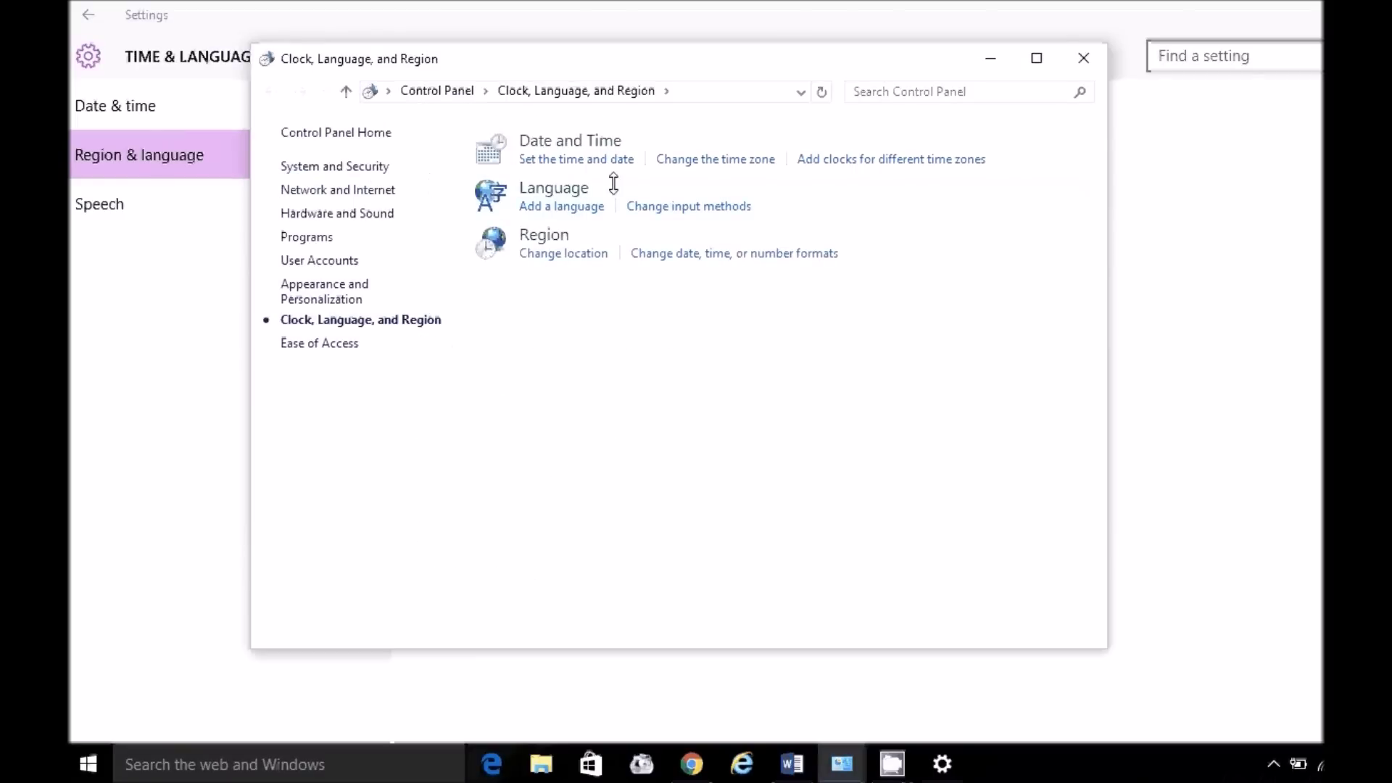
Under Advanced settings, tick 'Use the desktop language bar when it's available', save, and close the window
click(655, 206)
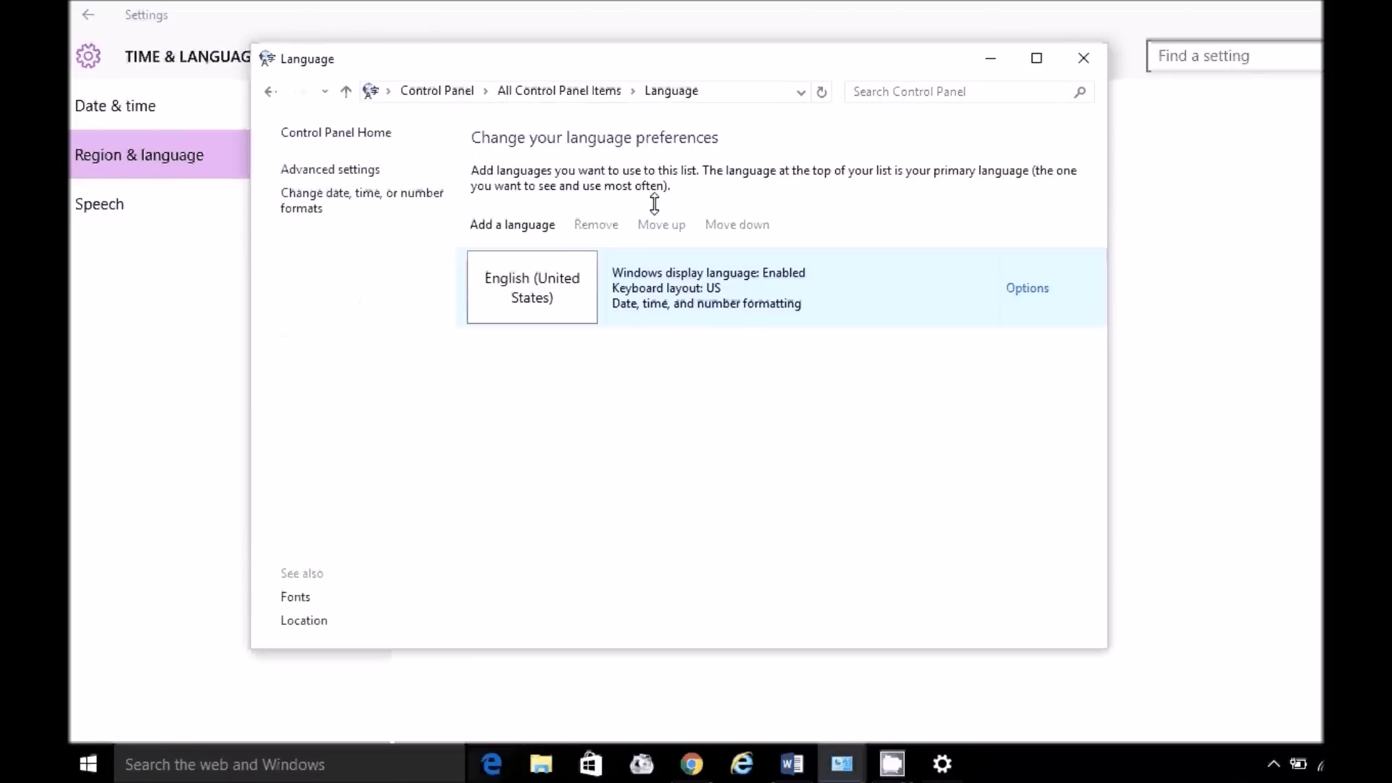
click(368, 171)
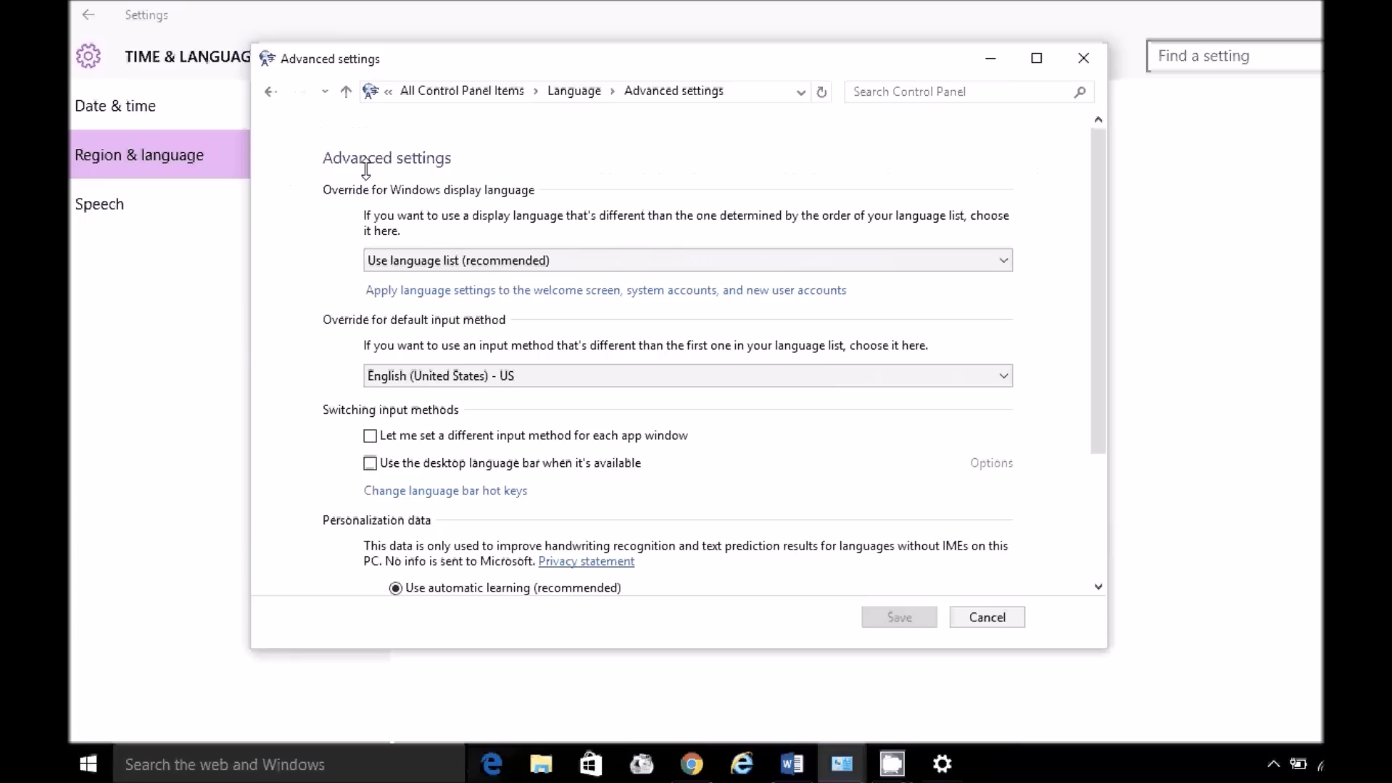
click(371, 463)
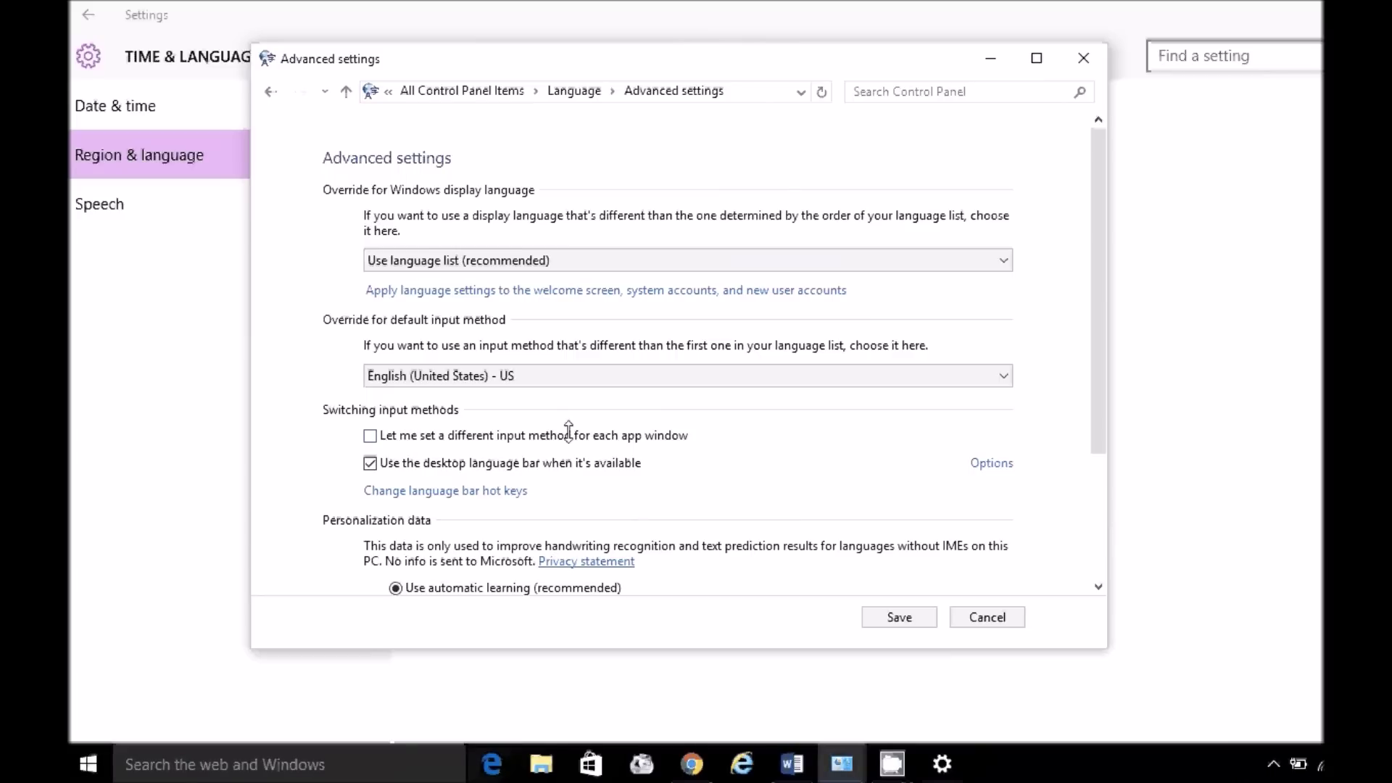
click(904, 613)
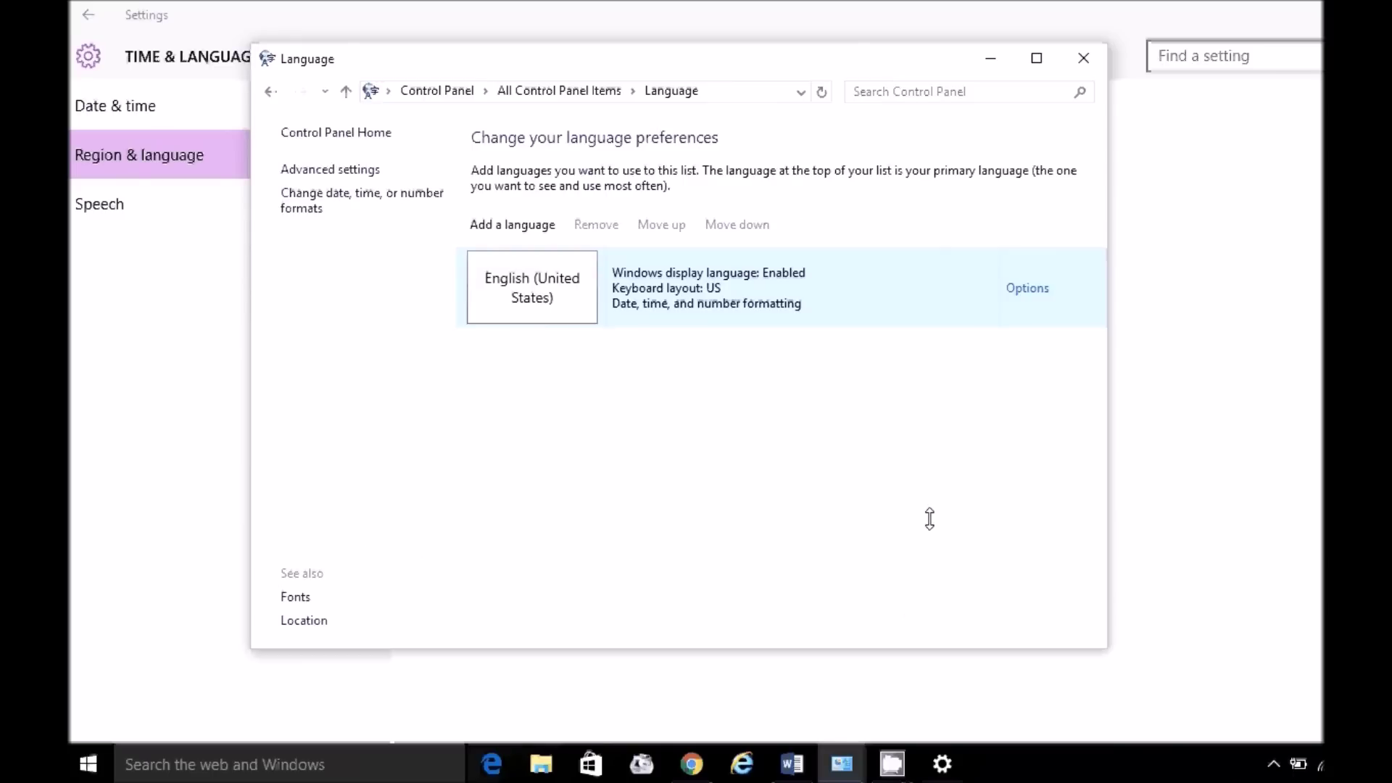
click(1080, 58)
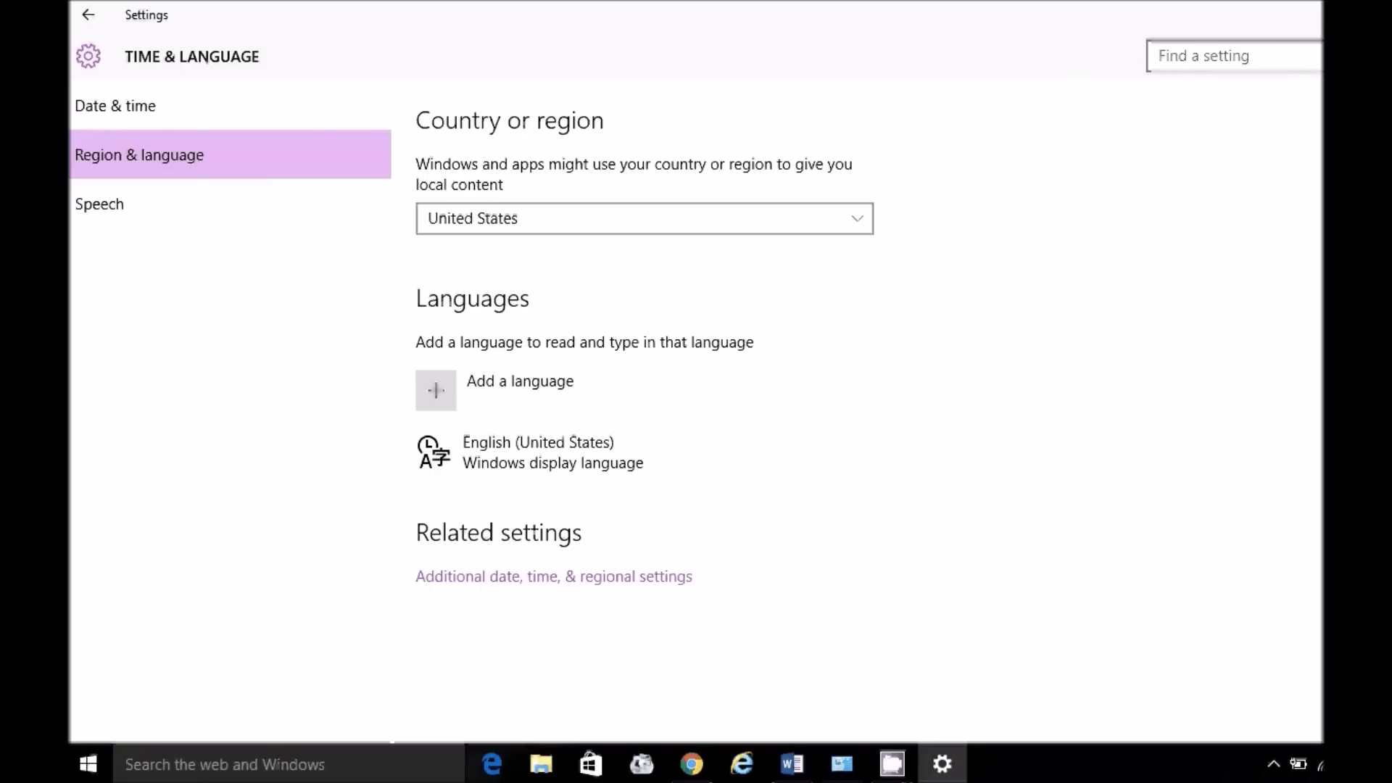
Close Settings and Chrome, then search 'keyboard lay' to find Keyboard Layout Creator 1.4
click(1290, 18)
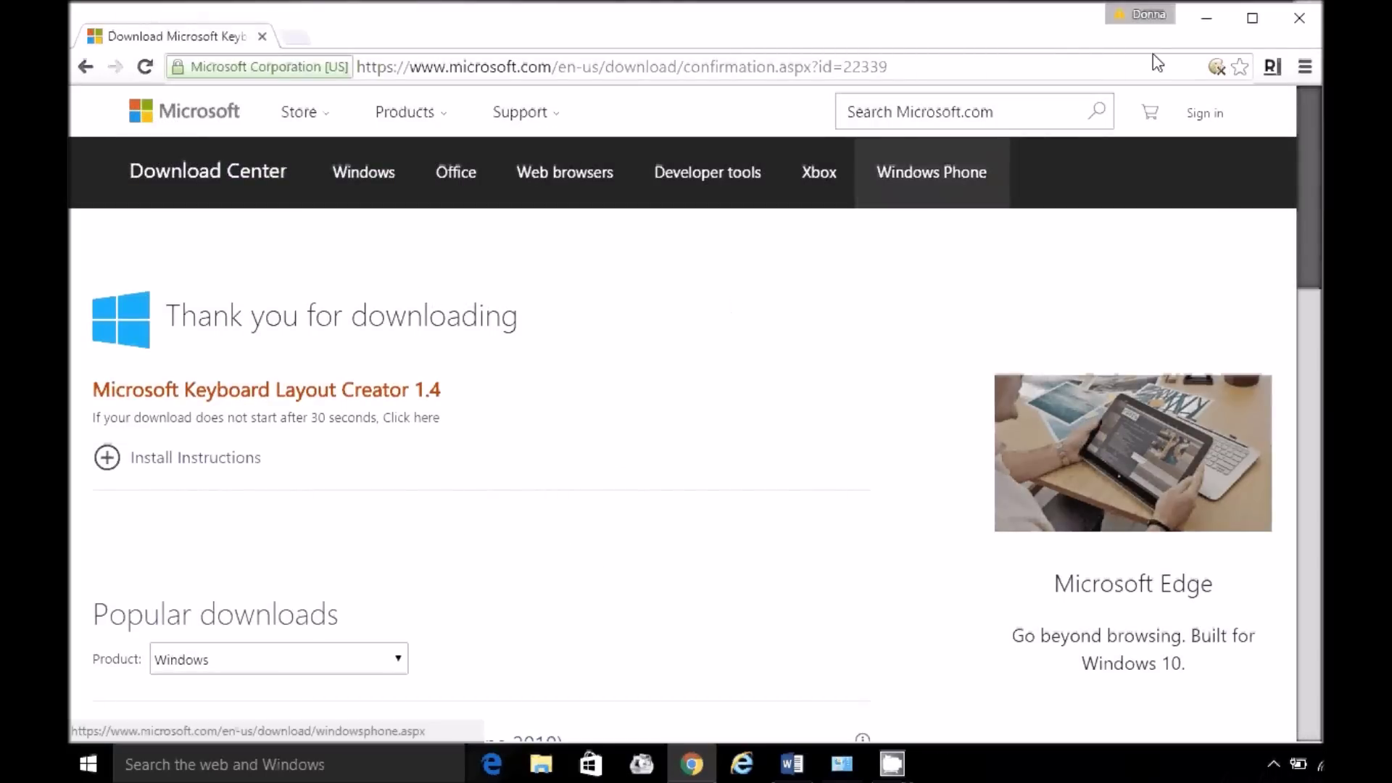
click(1298, 22)
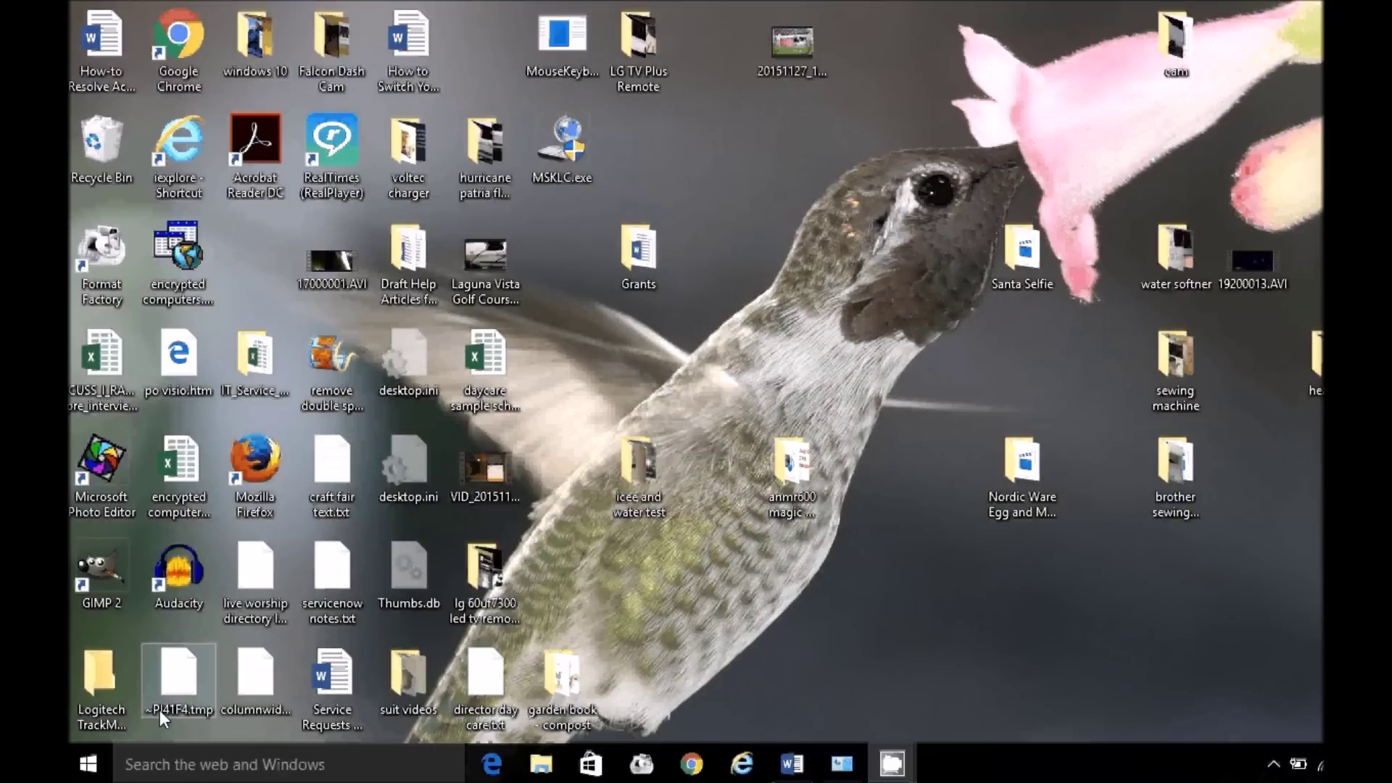
click(160, 770)
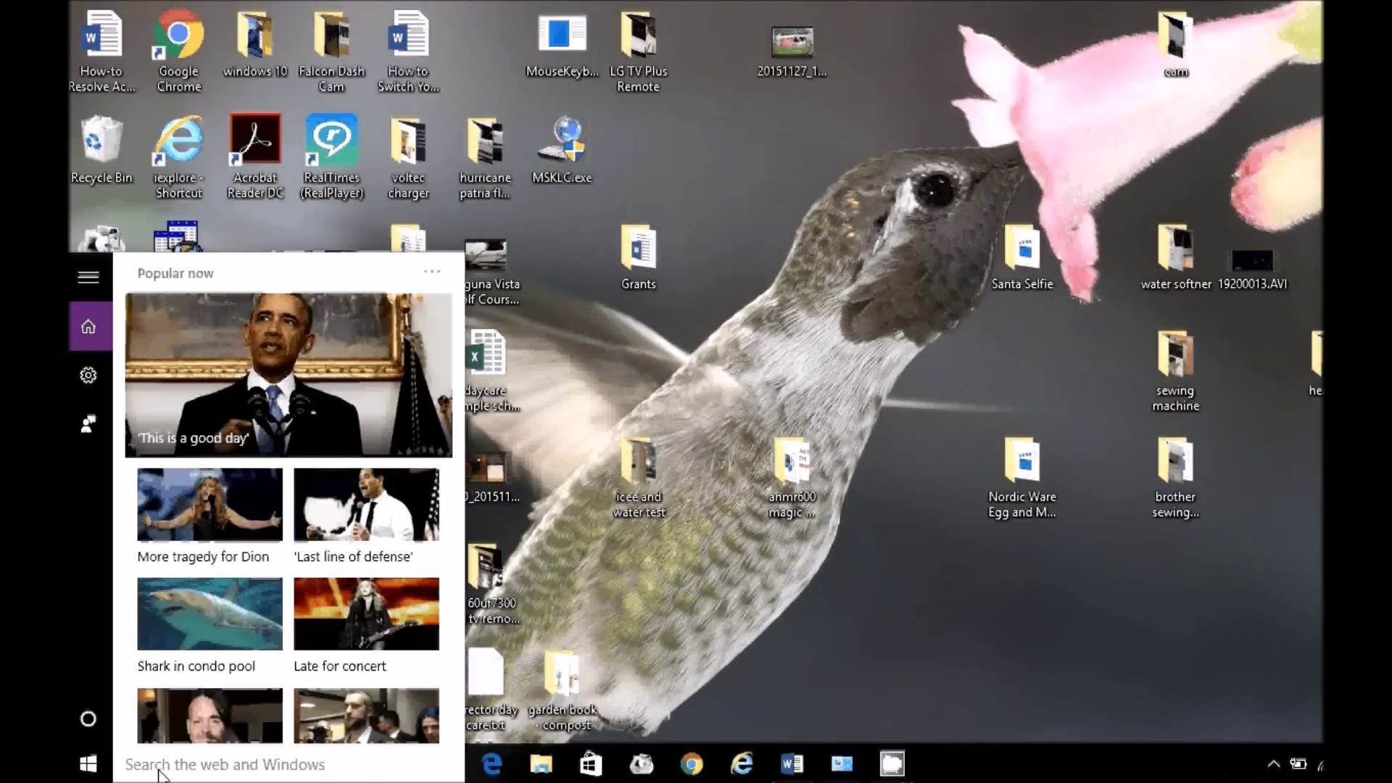
text(keyboard lay)
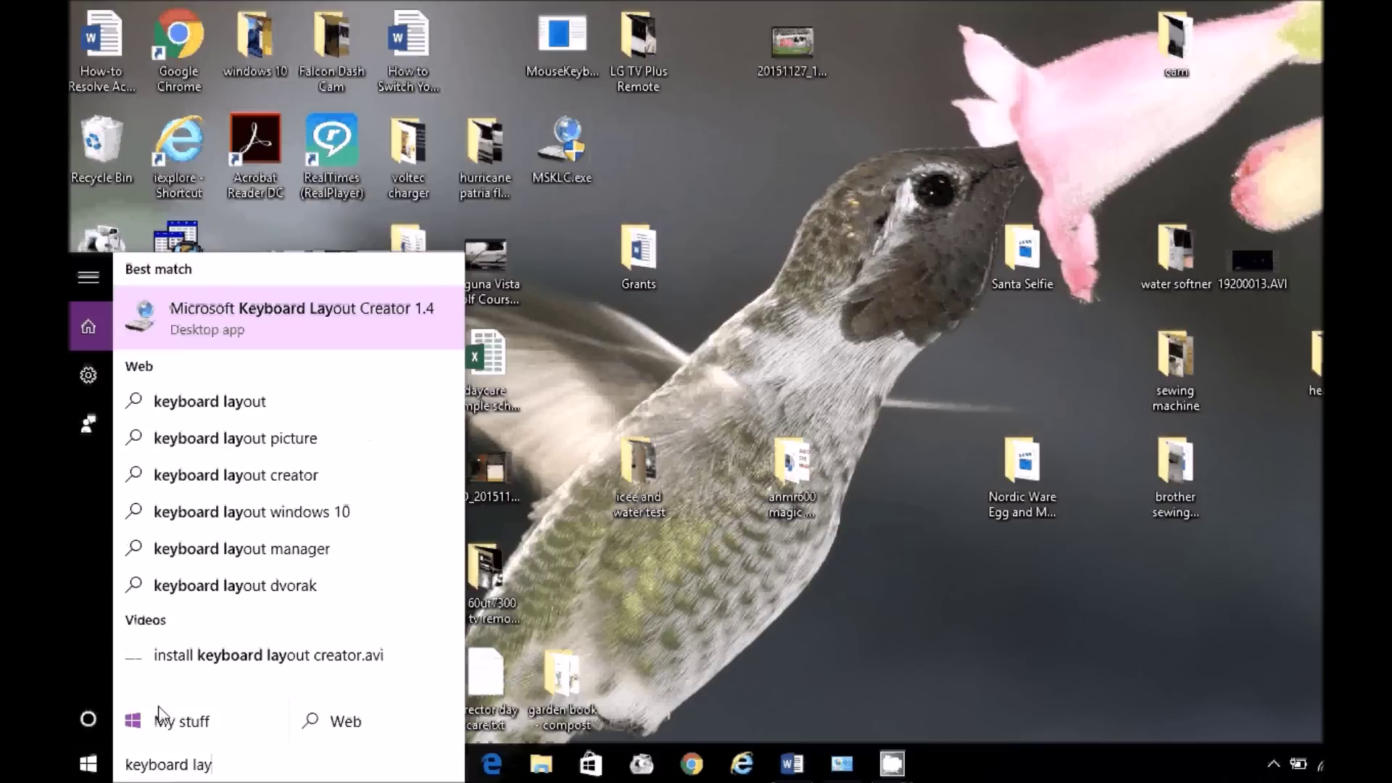
Launch Keyboard Layout Creator and load the existing US keyboard as the base layout
click(232, 319)
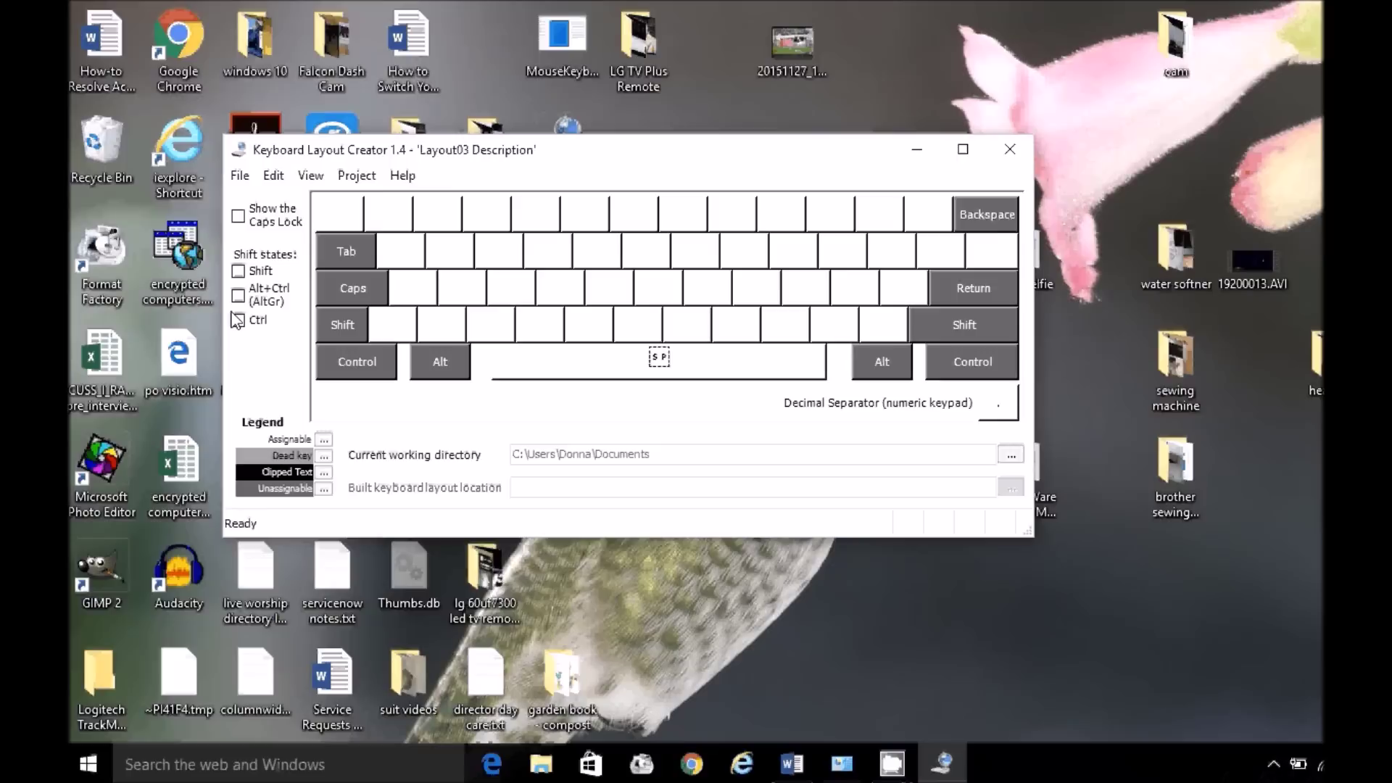
click(248, 181)
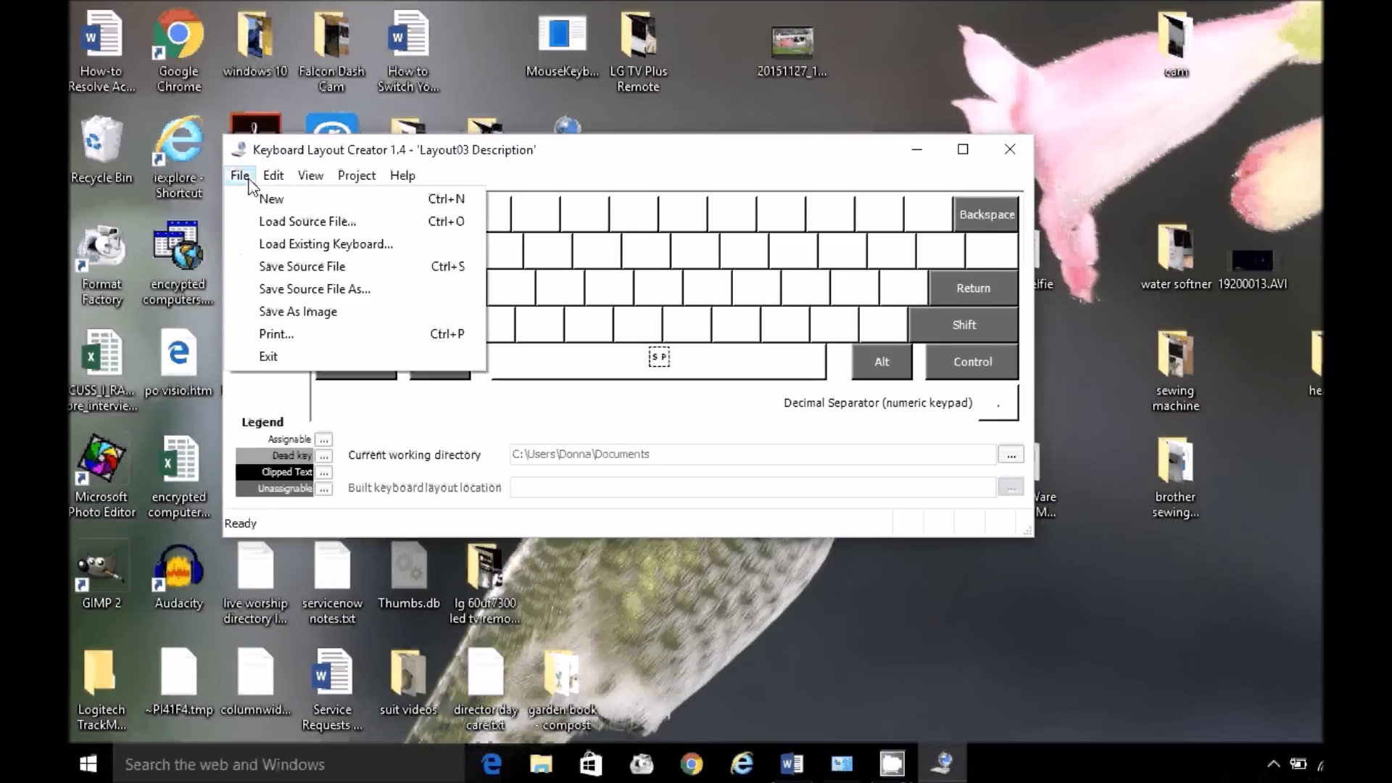
click(277, 245)
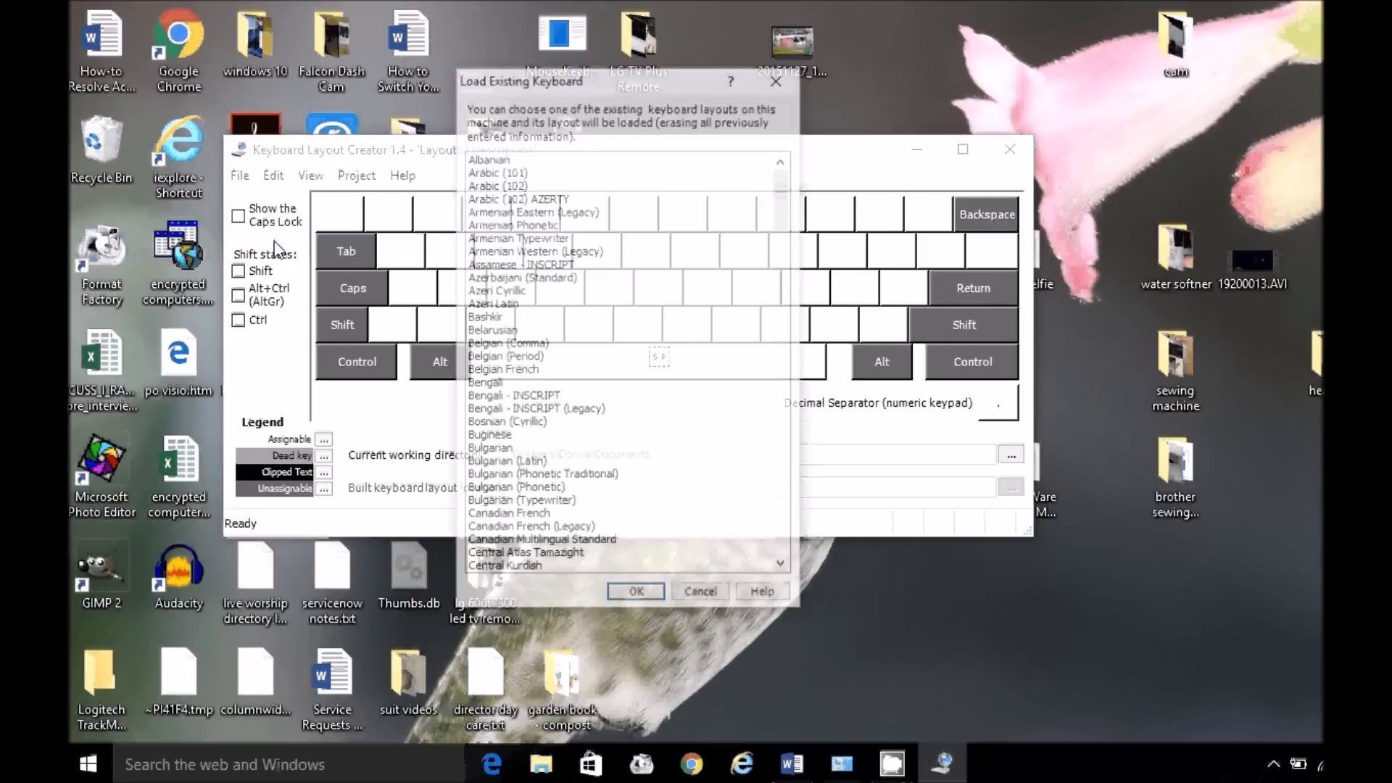
drag(783, 194, 809, 507)
click(599, 569)
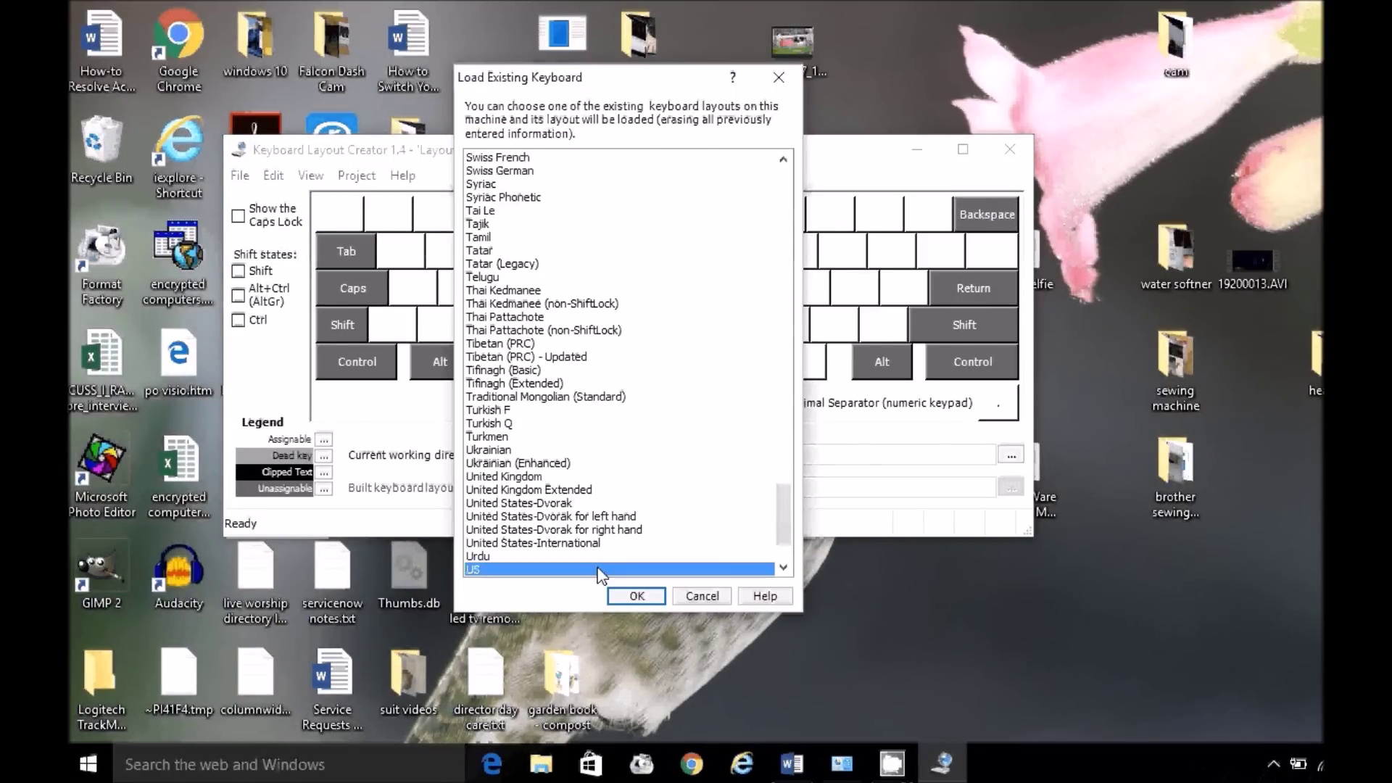
click(635, 595)
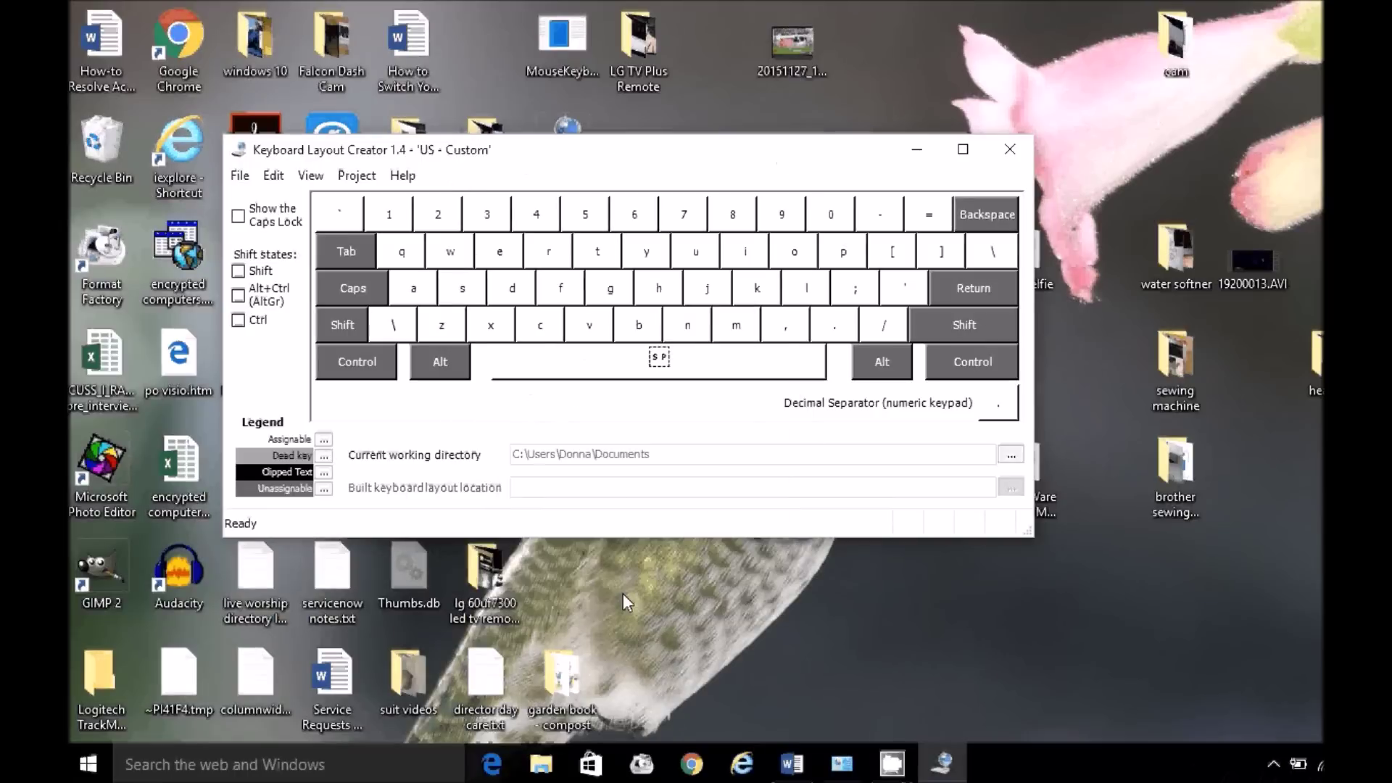
right_click(840, 333)
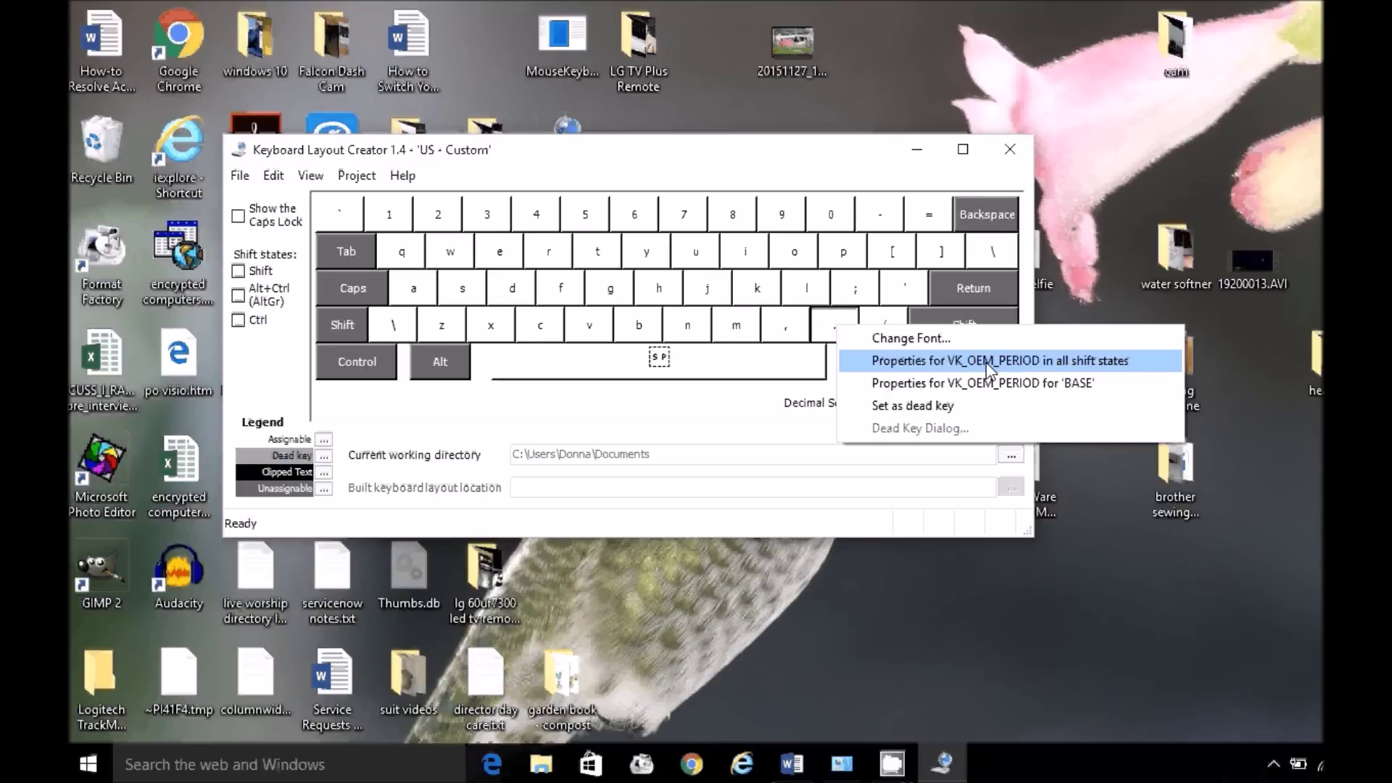
In the period key's all-shift-states properties, replace shift value U+003e with '.com' and confirm
click(1058, 362)
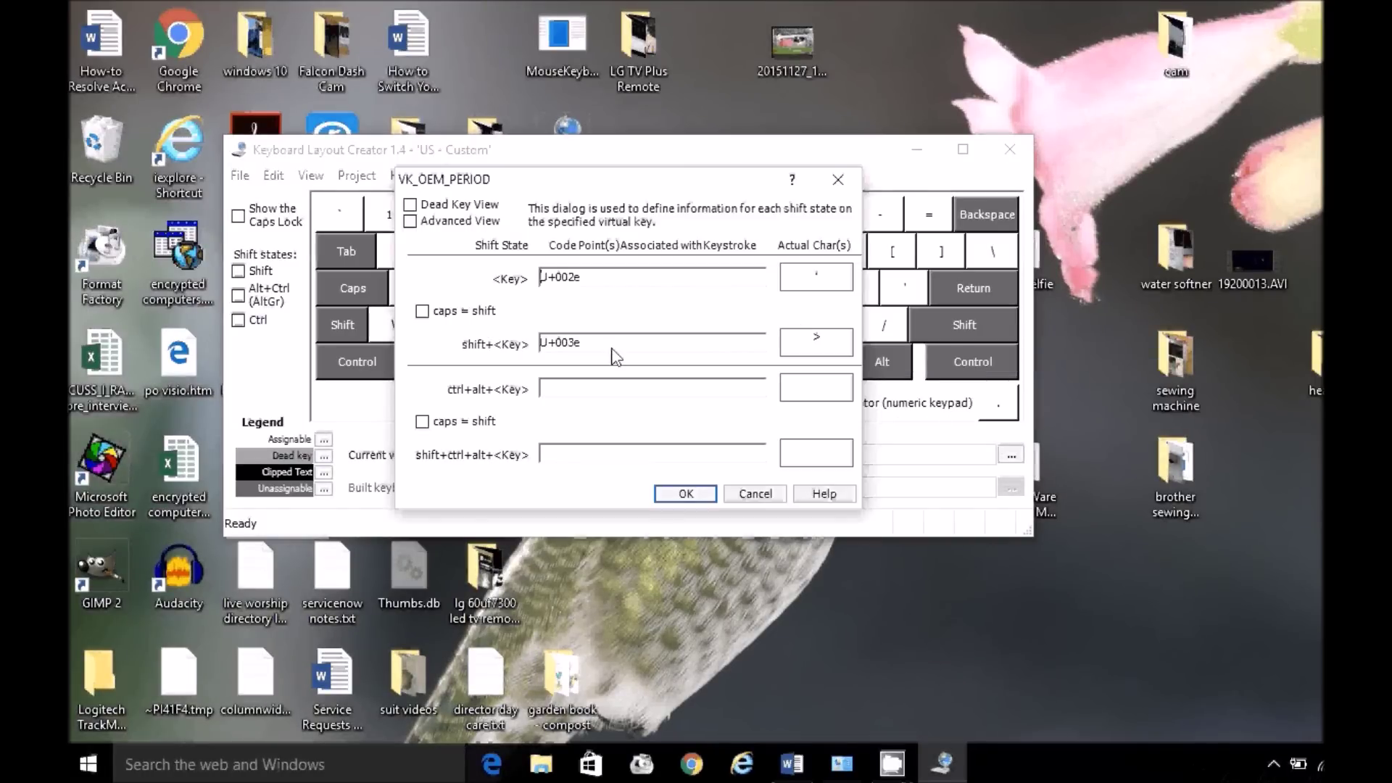
drag(615, 347, 490, 355)
text(.com)
click(602, 398)
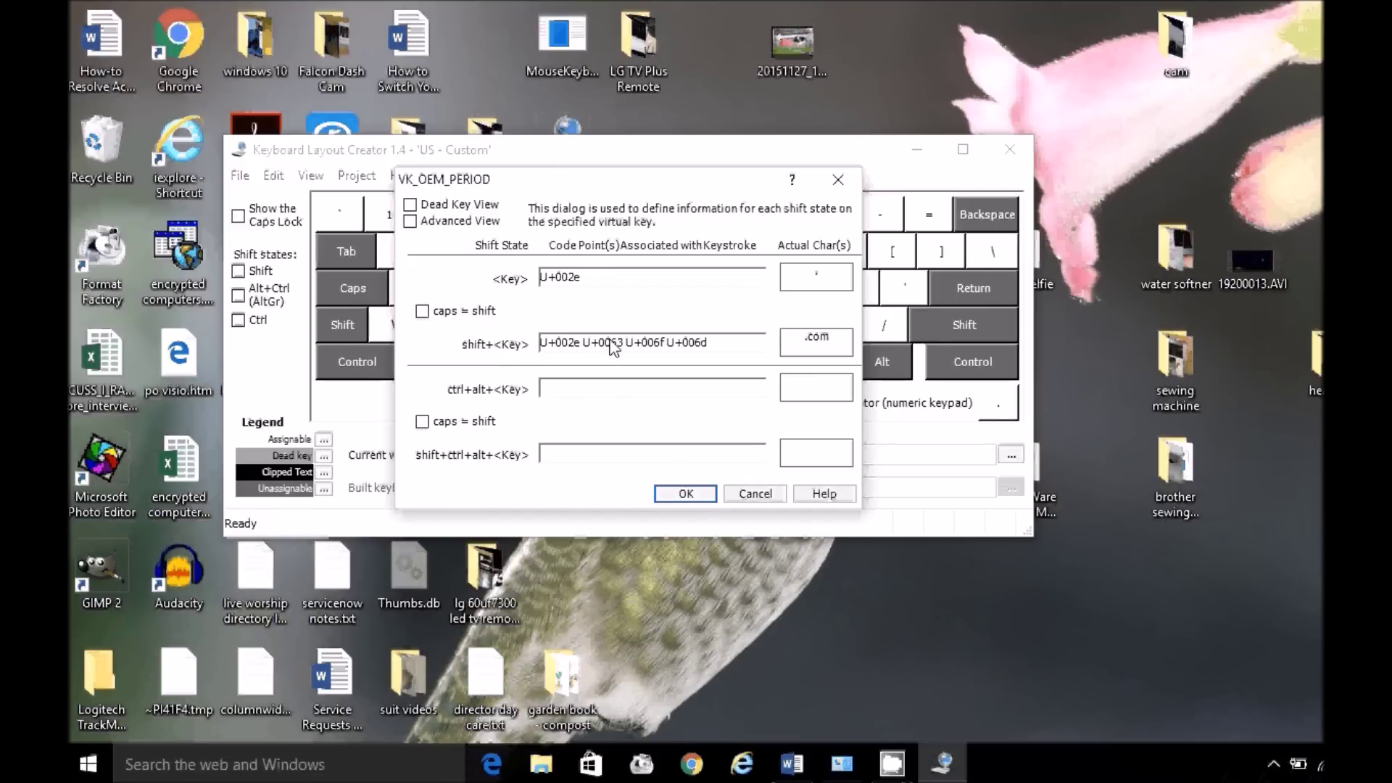
click(685, 493)
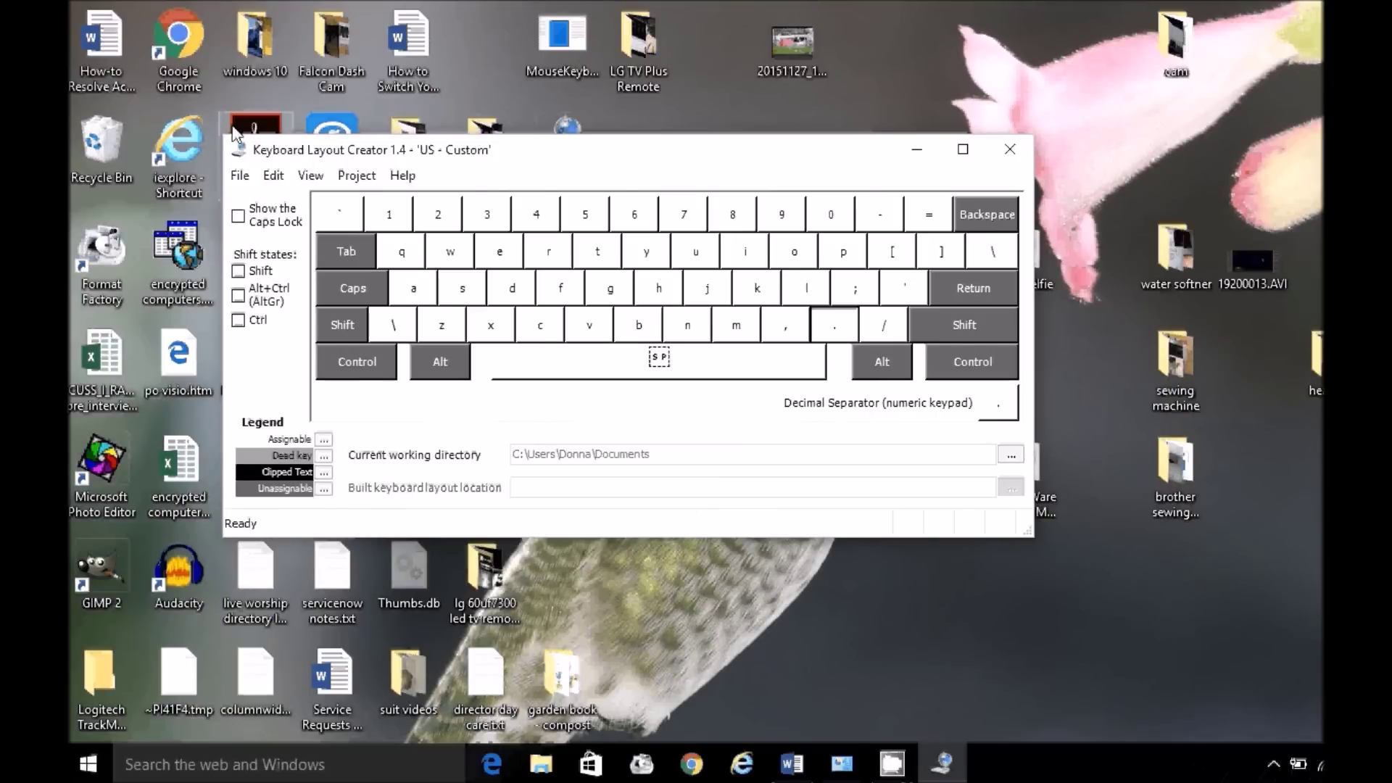
Set the layout description to 'US - Custom com' and save the source as com.klc, replacing the existing file
click(240, 177)
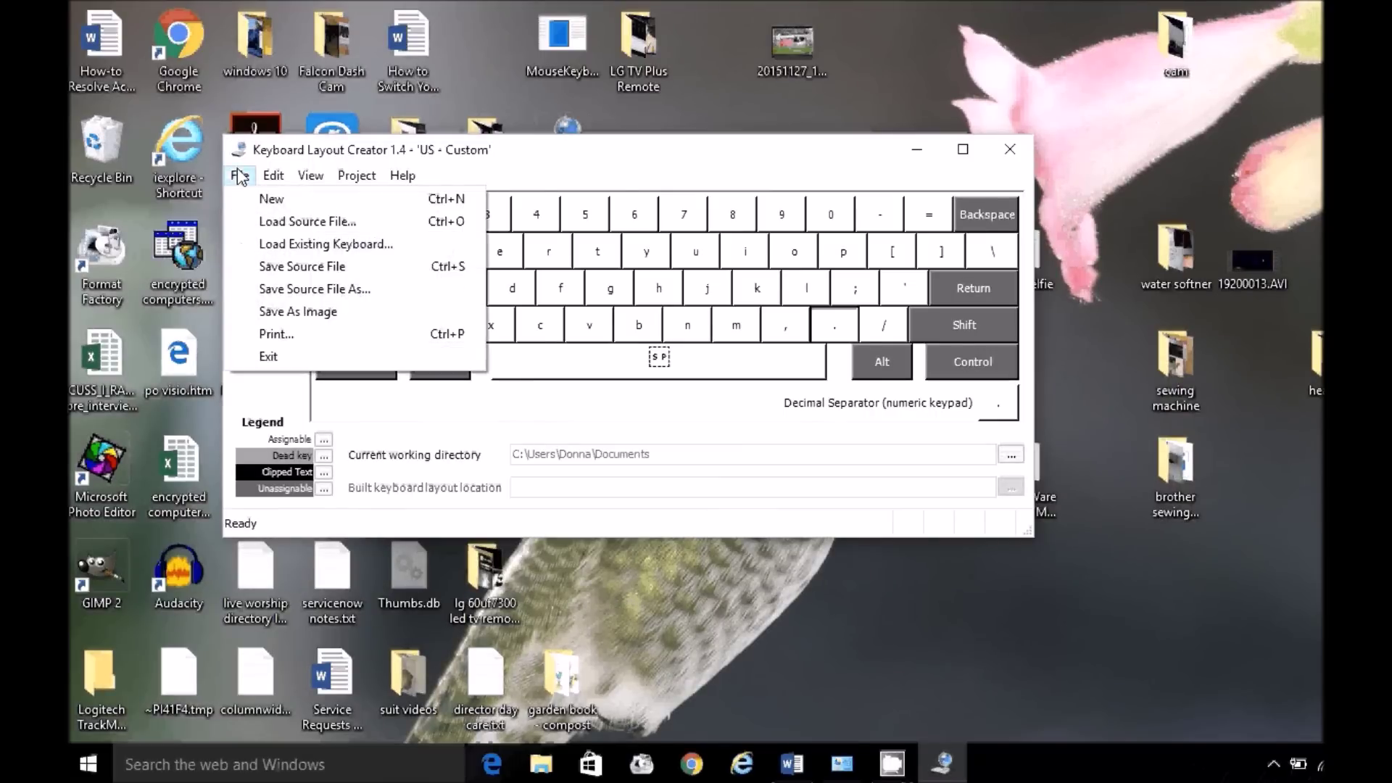
click(297, 289)
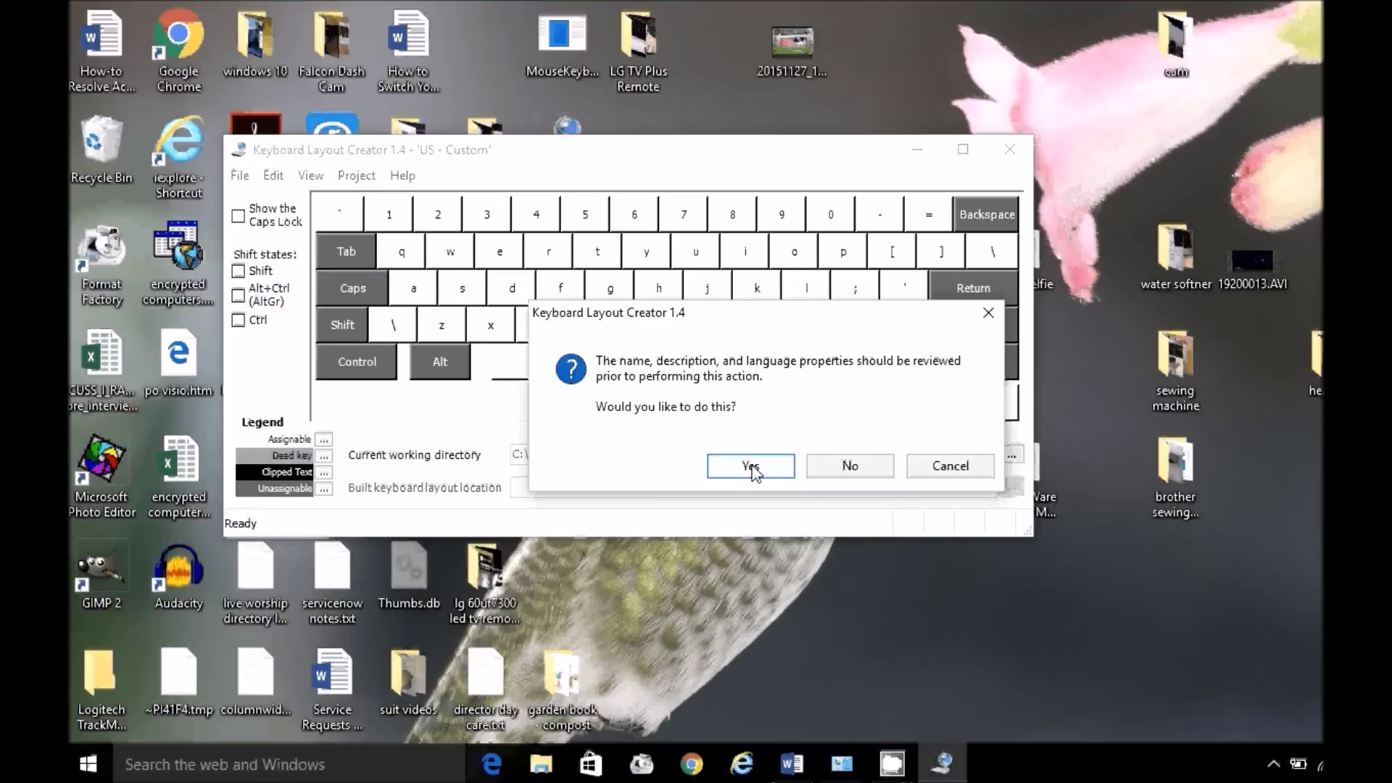
click(752, 467)
click(538, 261)
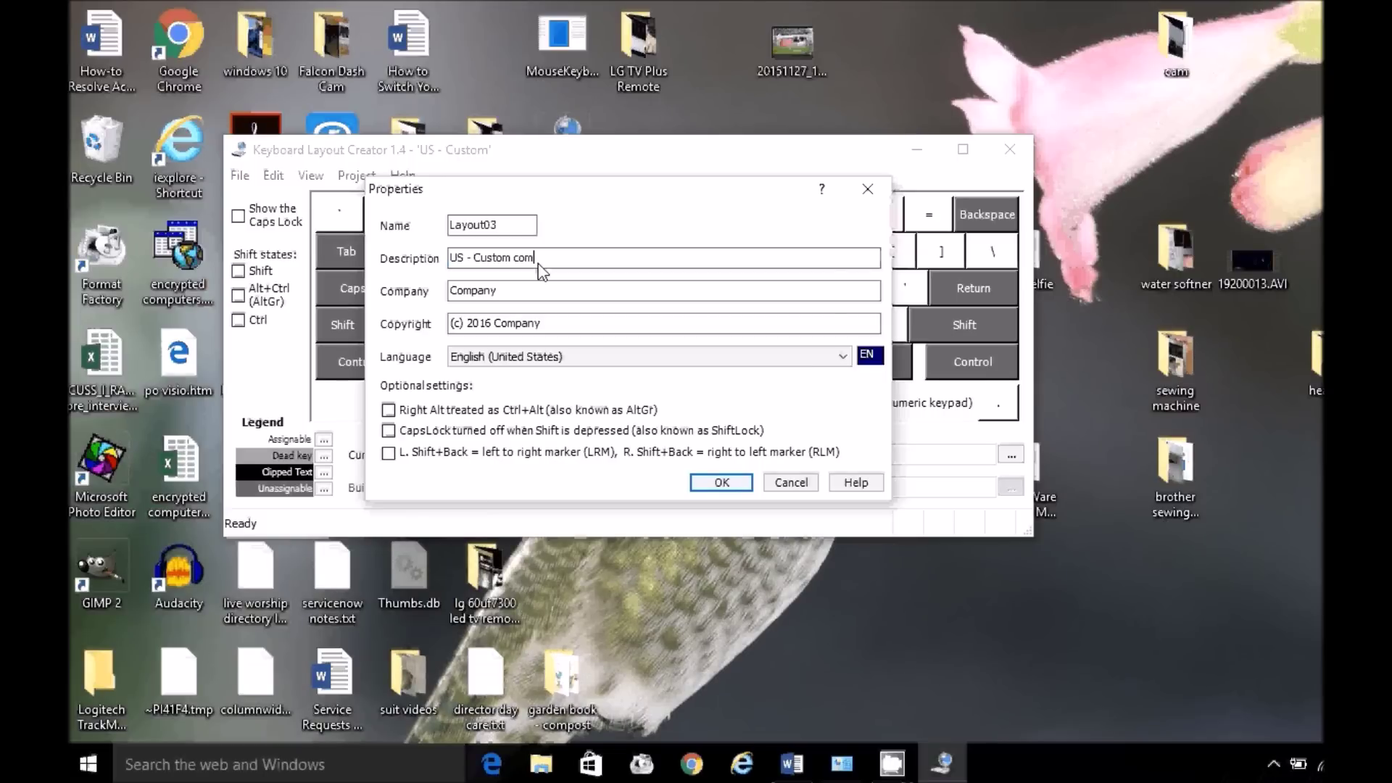
click(719, 484)
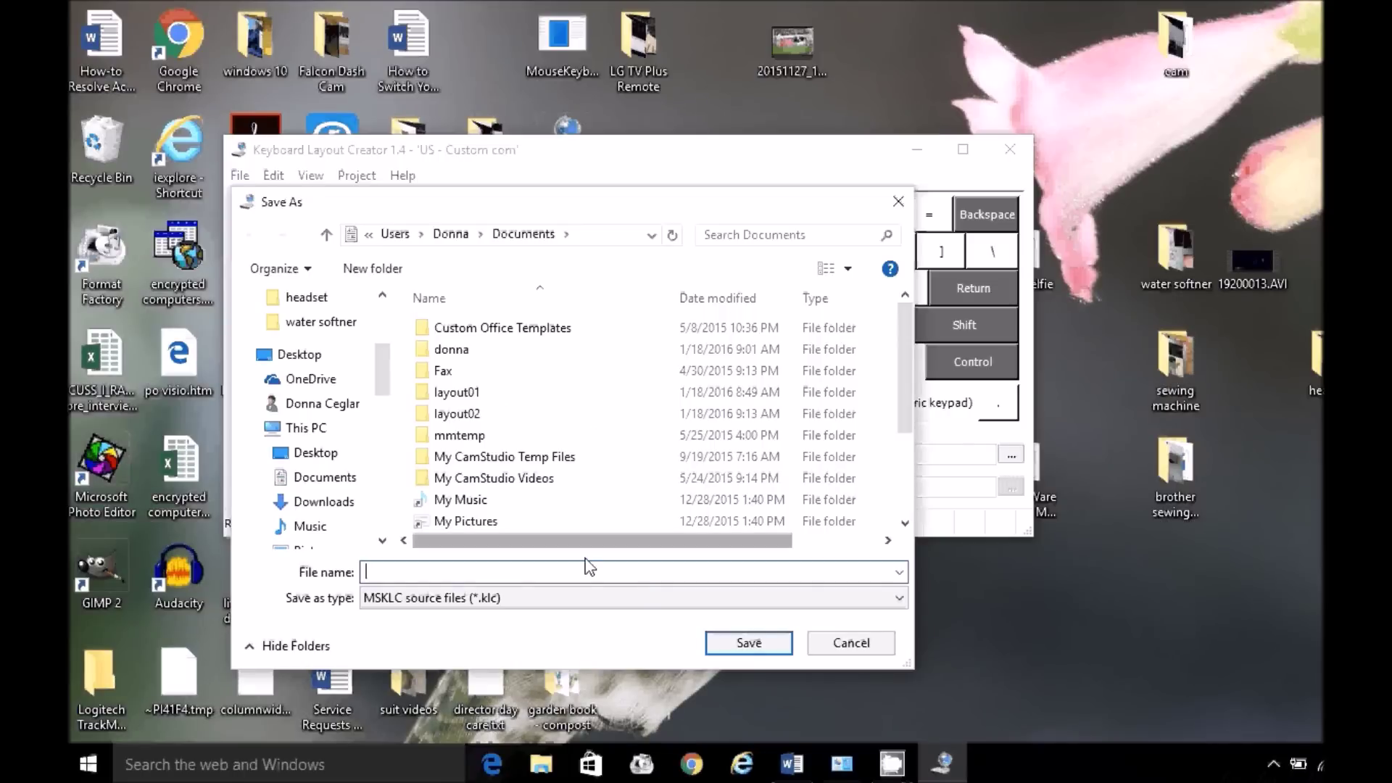
text(com)
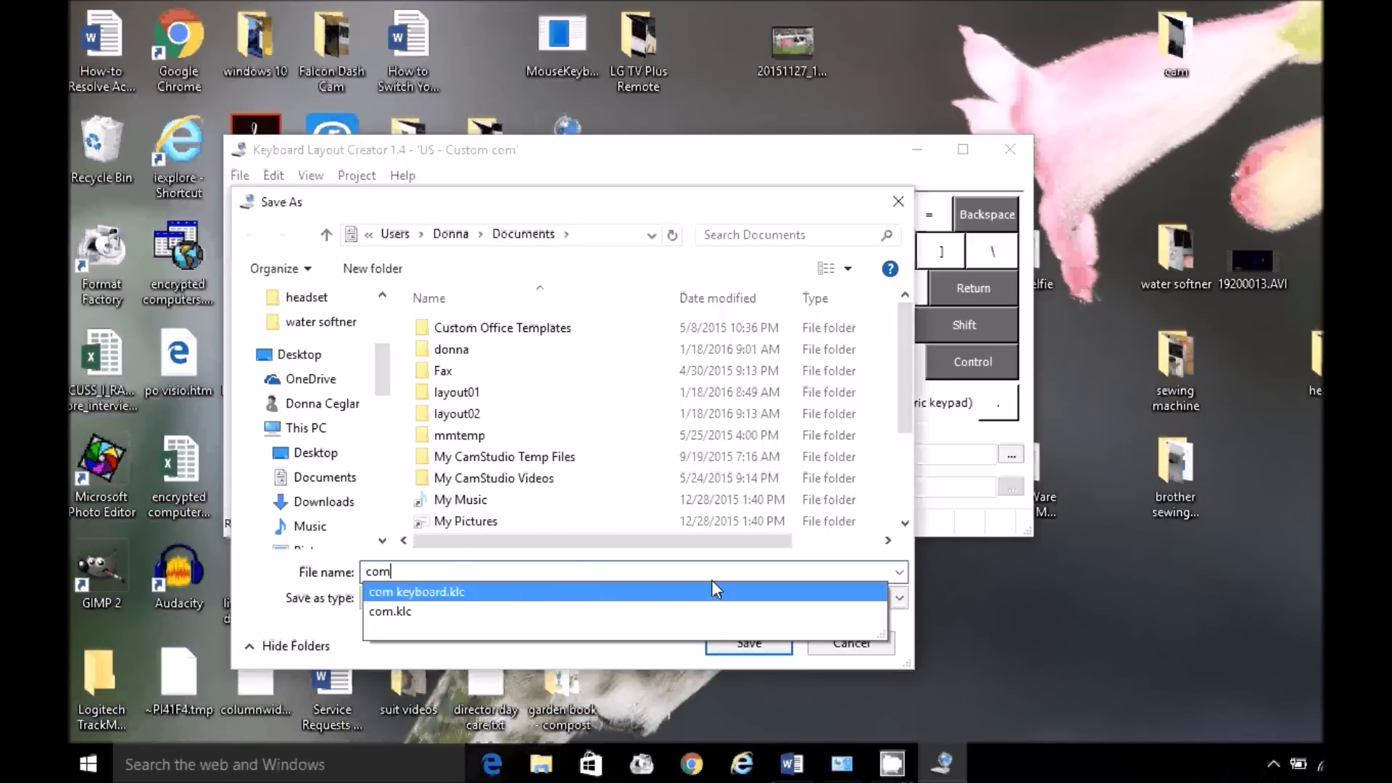
click(723, 653)
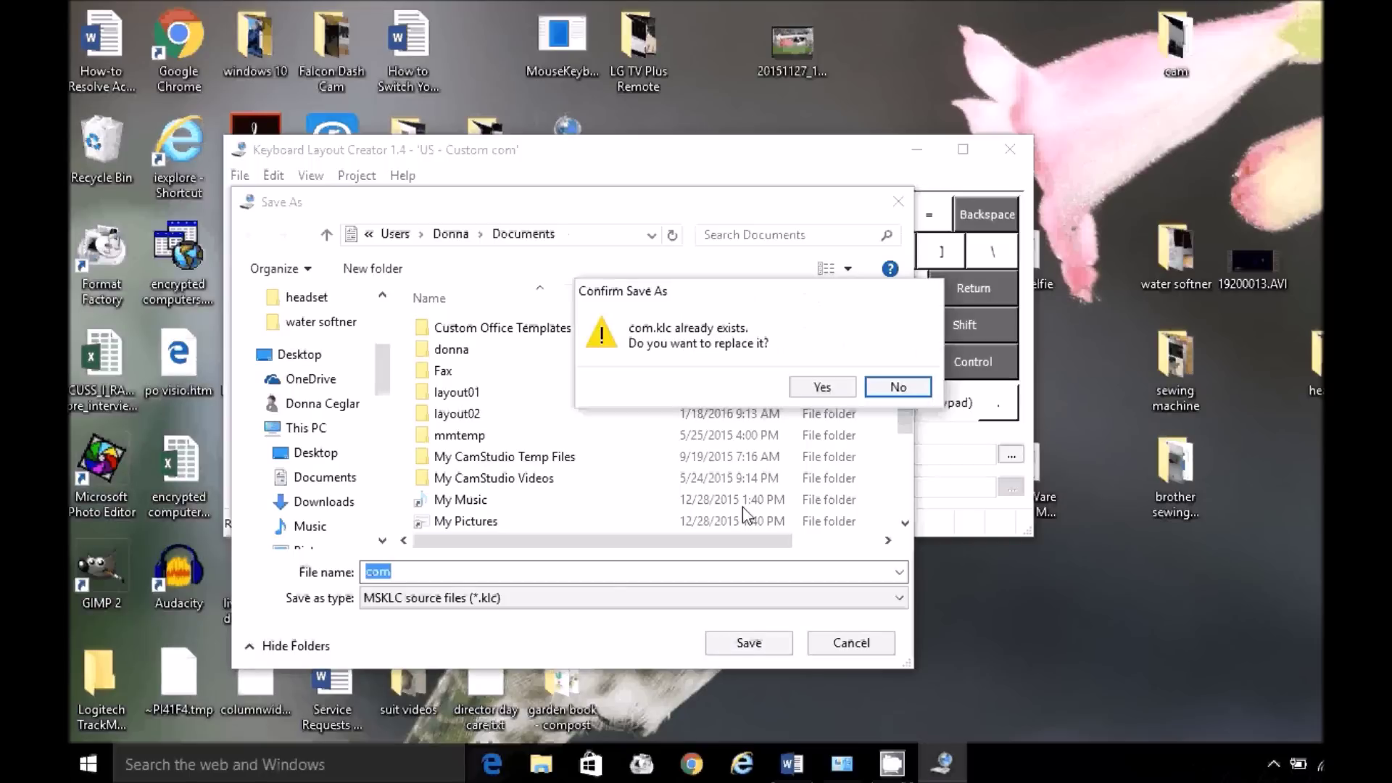
click(800, 385)
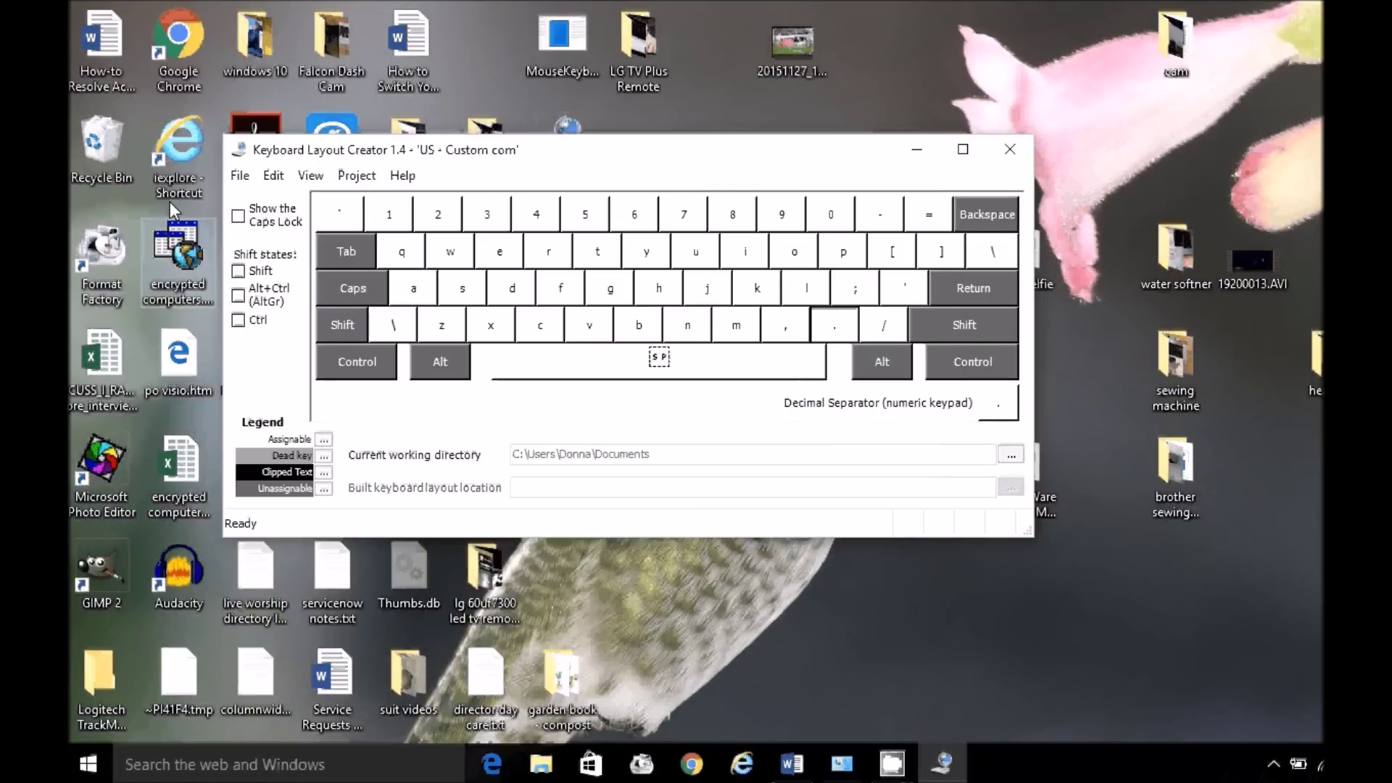
Build the DLL and setup package, acknowledge verification, and open the layout03 output folder
click(346, 179)
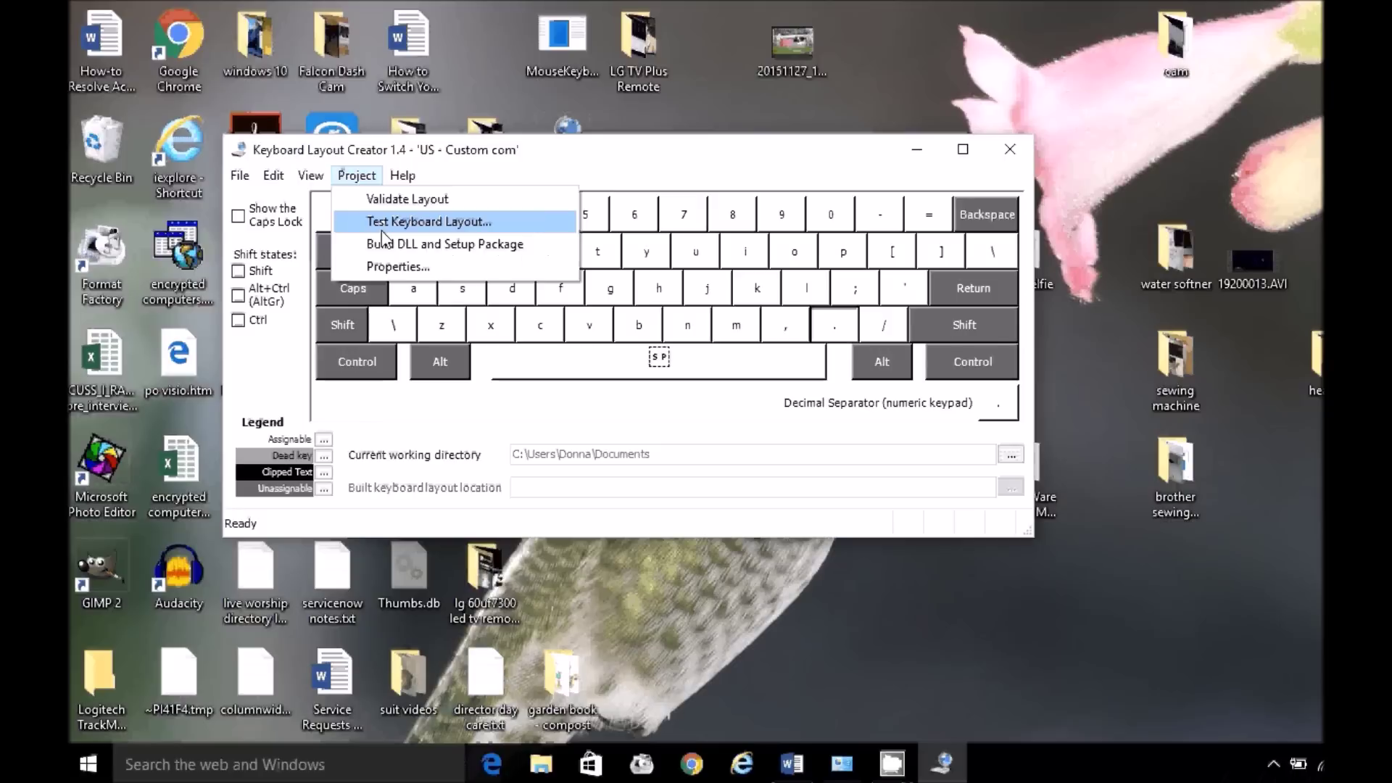
click(393, 247)
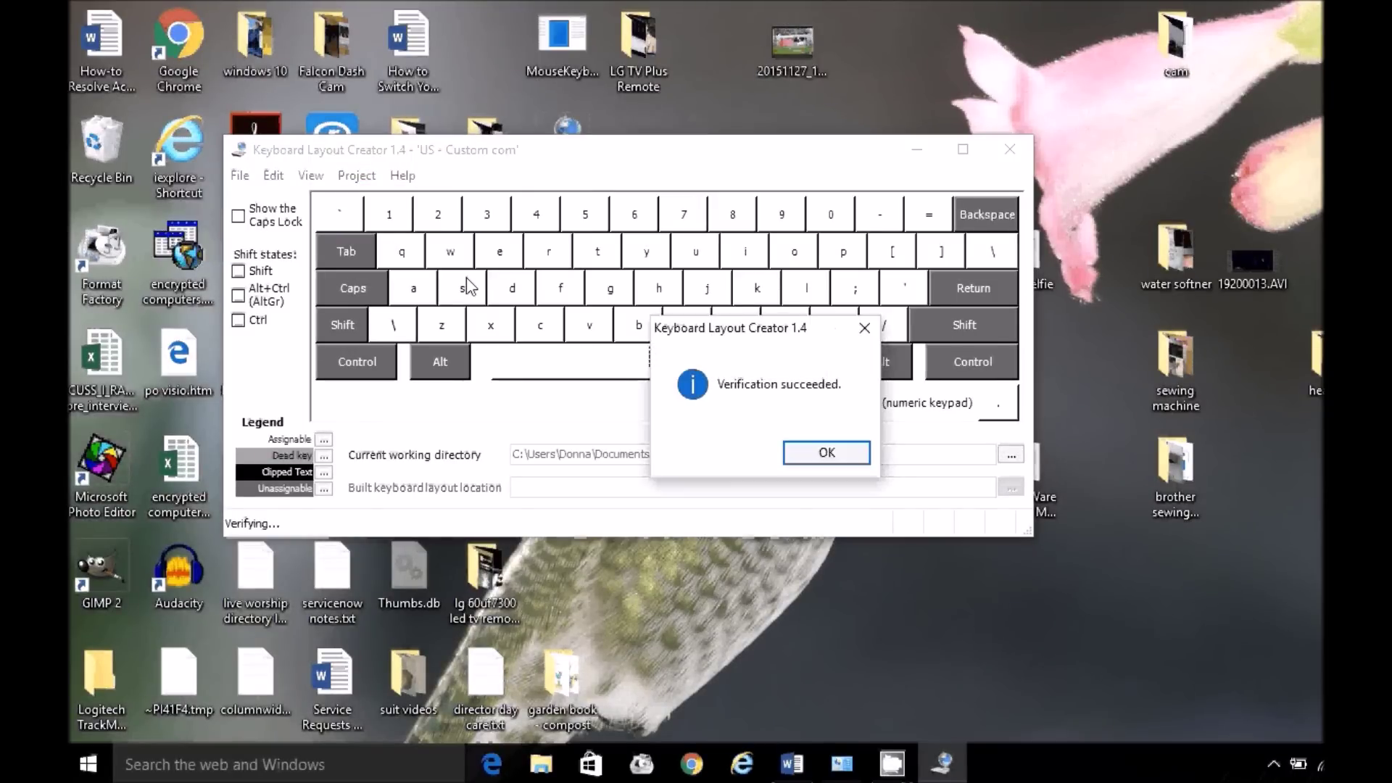
click(812, 455)
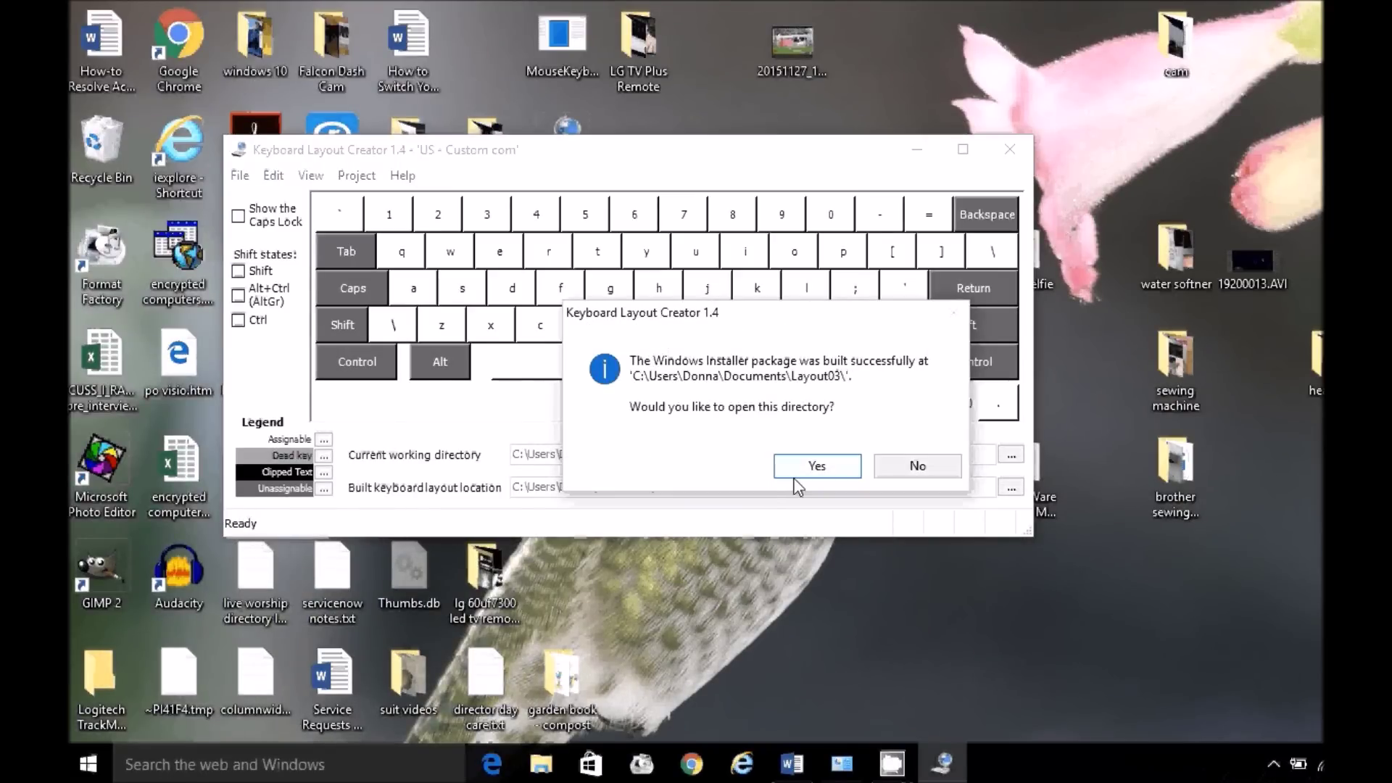
click(808, 466)
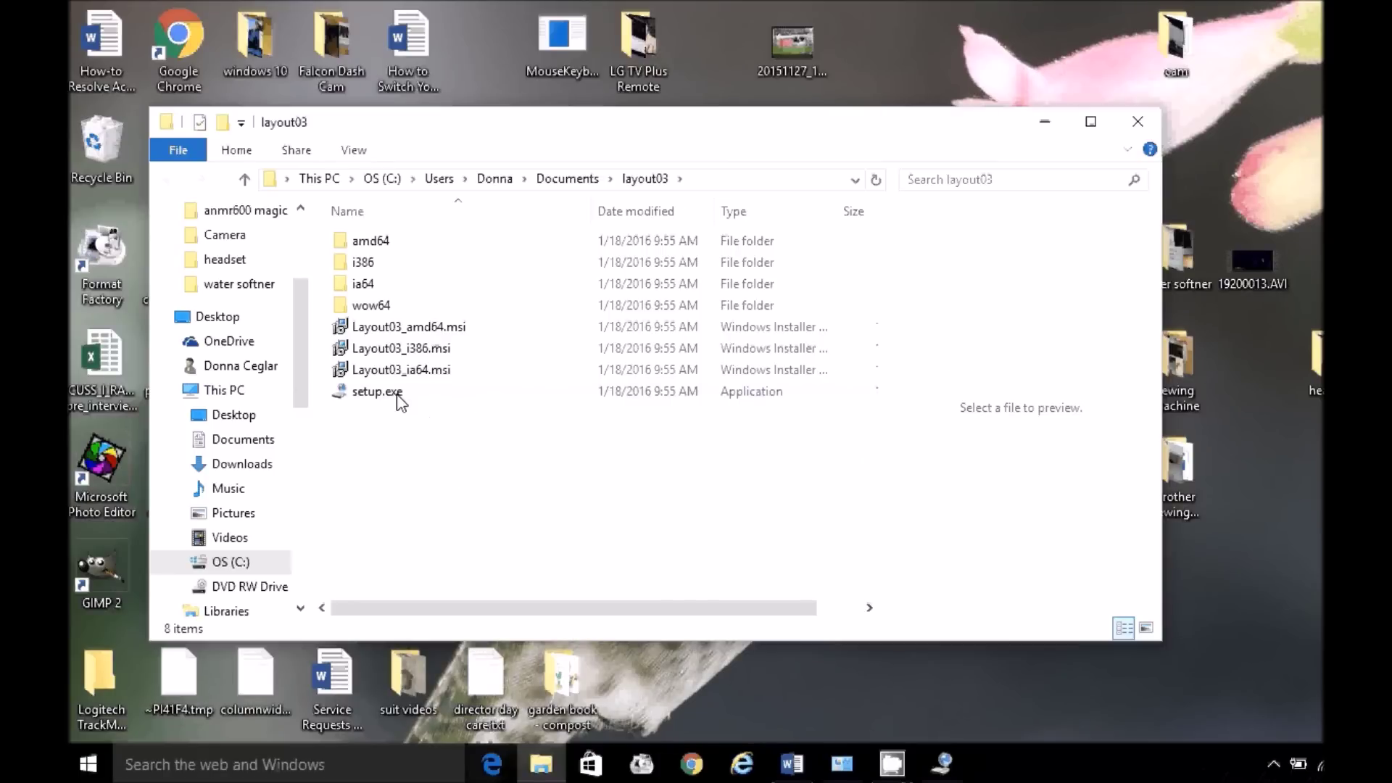
Run setup.exe from layout03, close the finished installer, and switch the language bar to US - Custom com
double_click(398, 398)
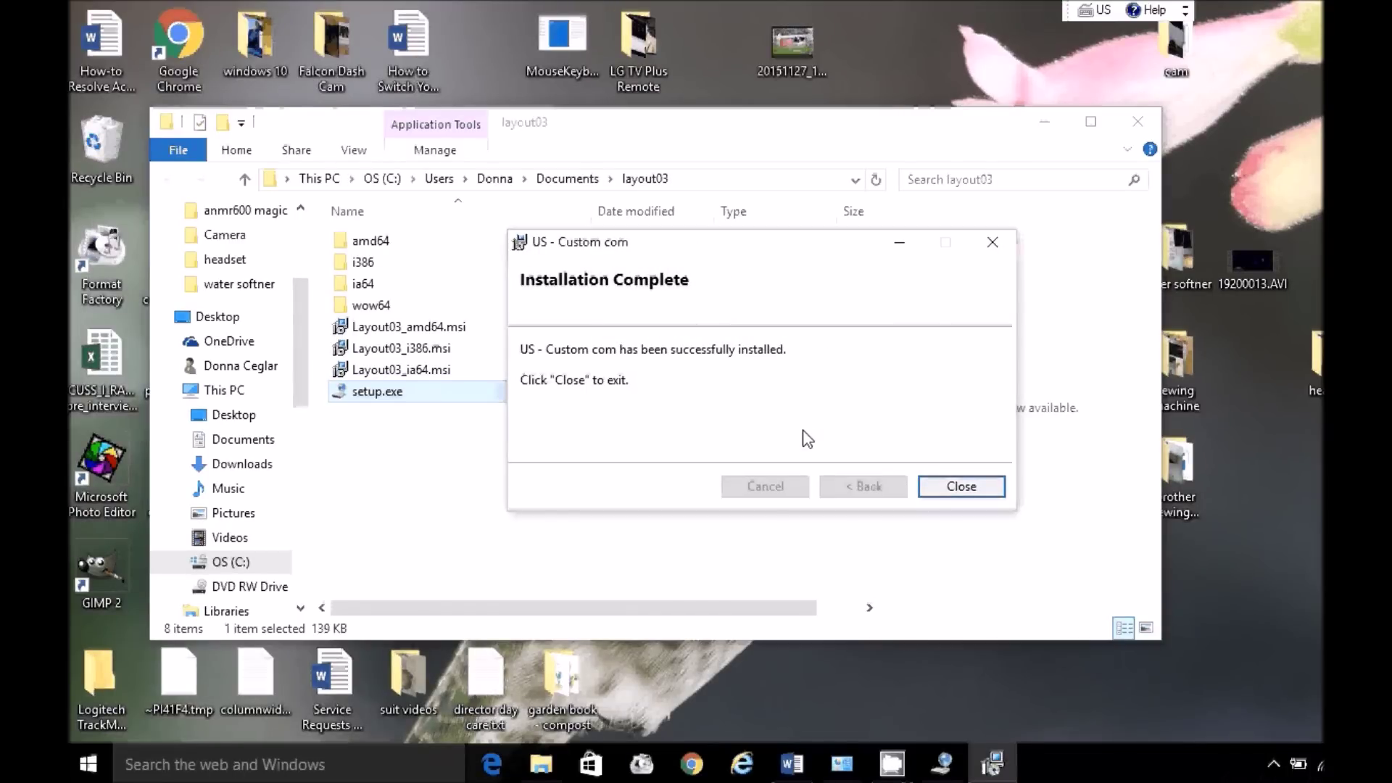
click(935, 487)
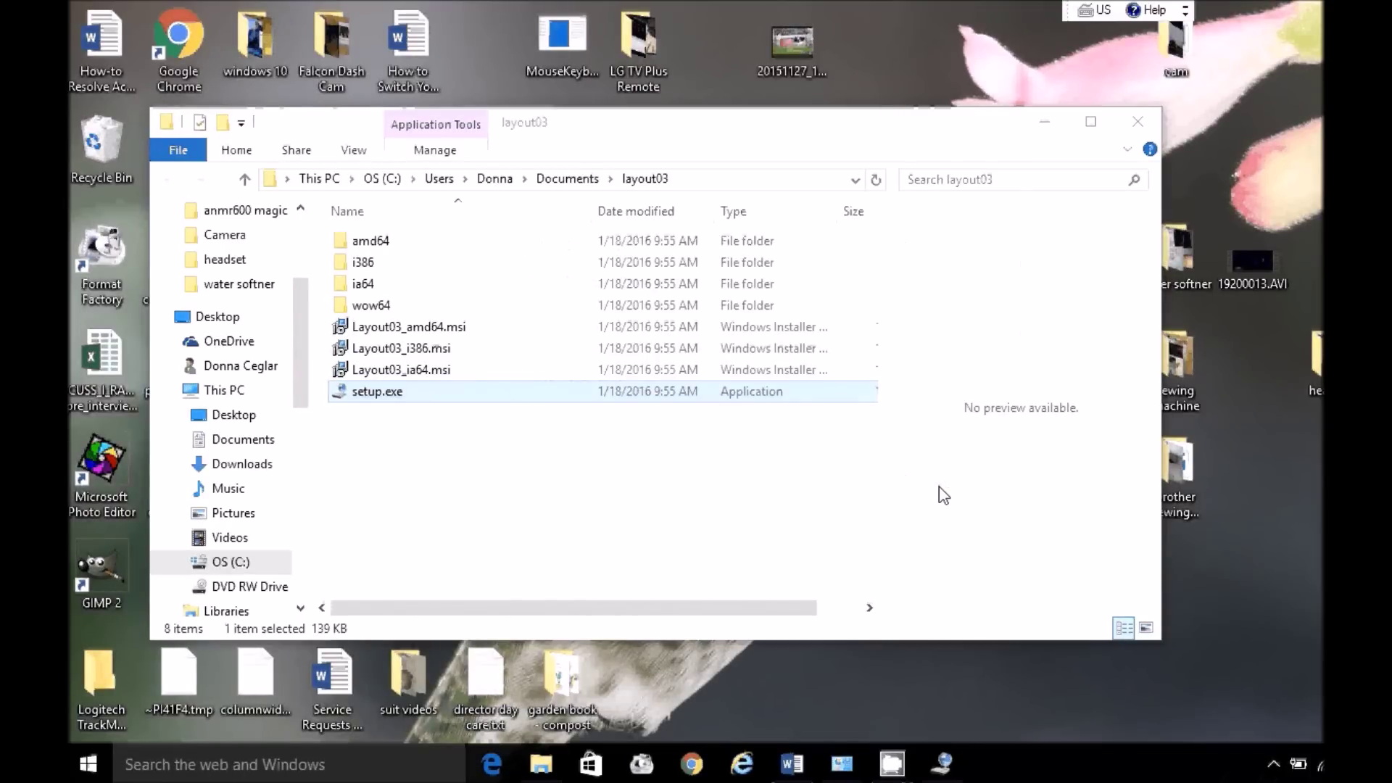
click(1103, 10)
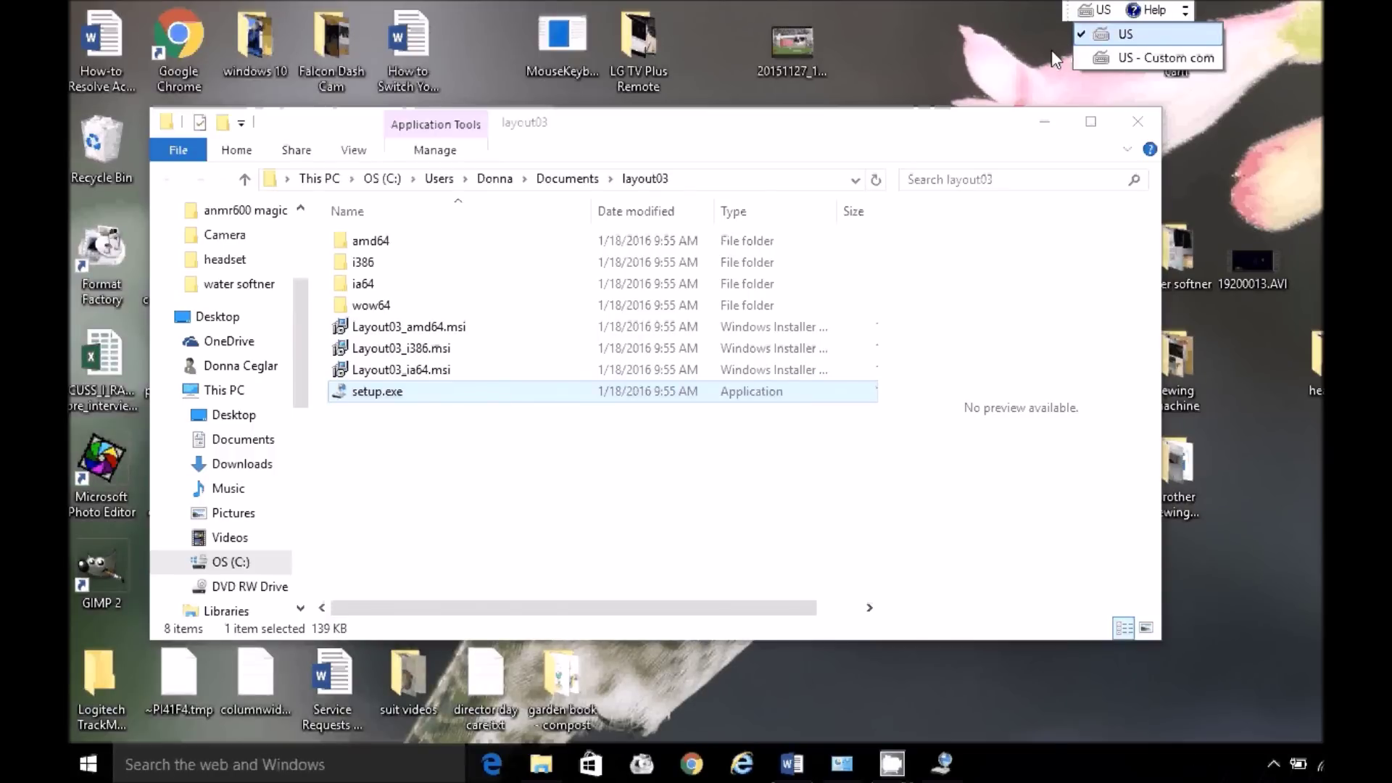
click(1111, 58)
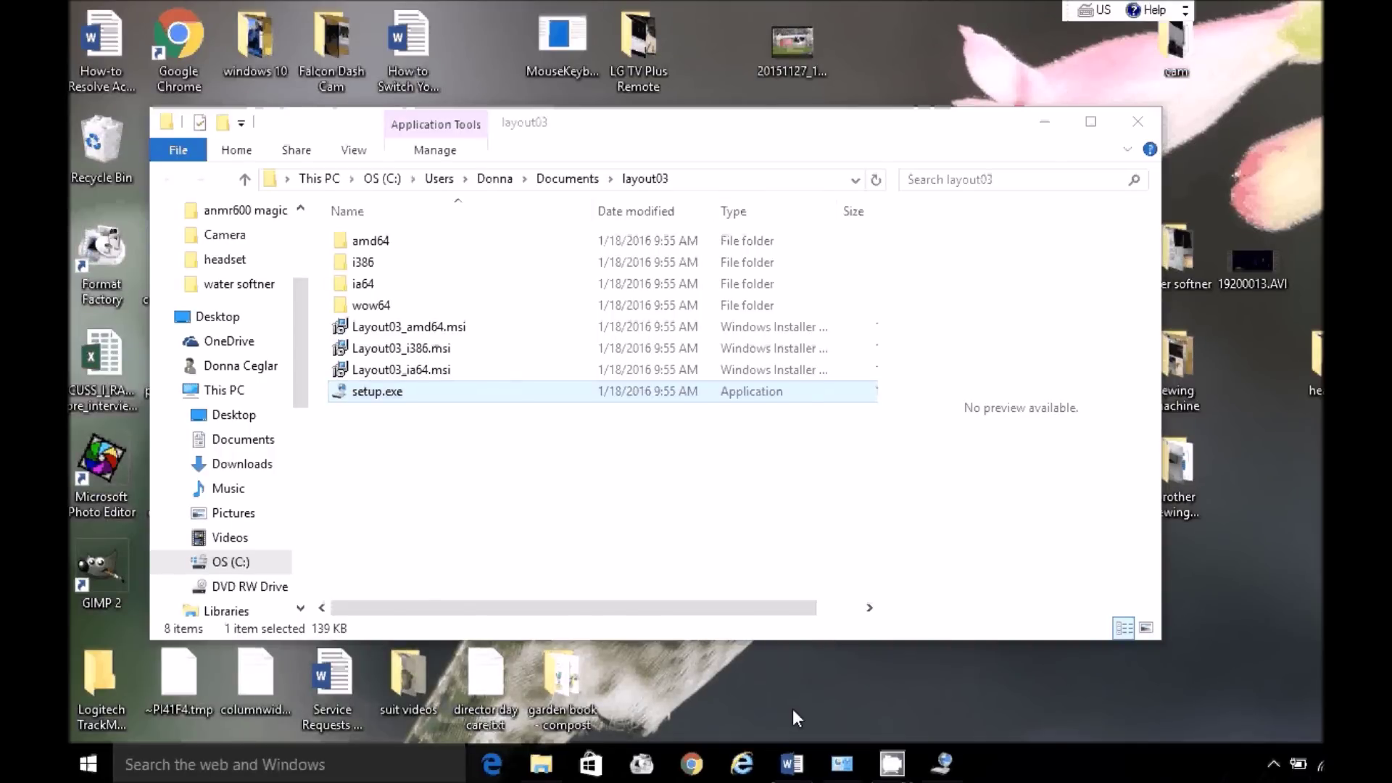
In the Word document, type '...>>' with the standard US layout as a baseline
click(786, 777)
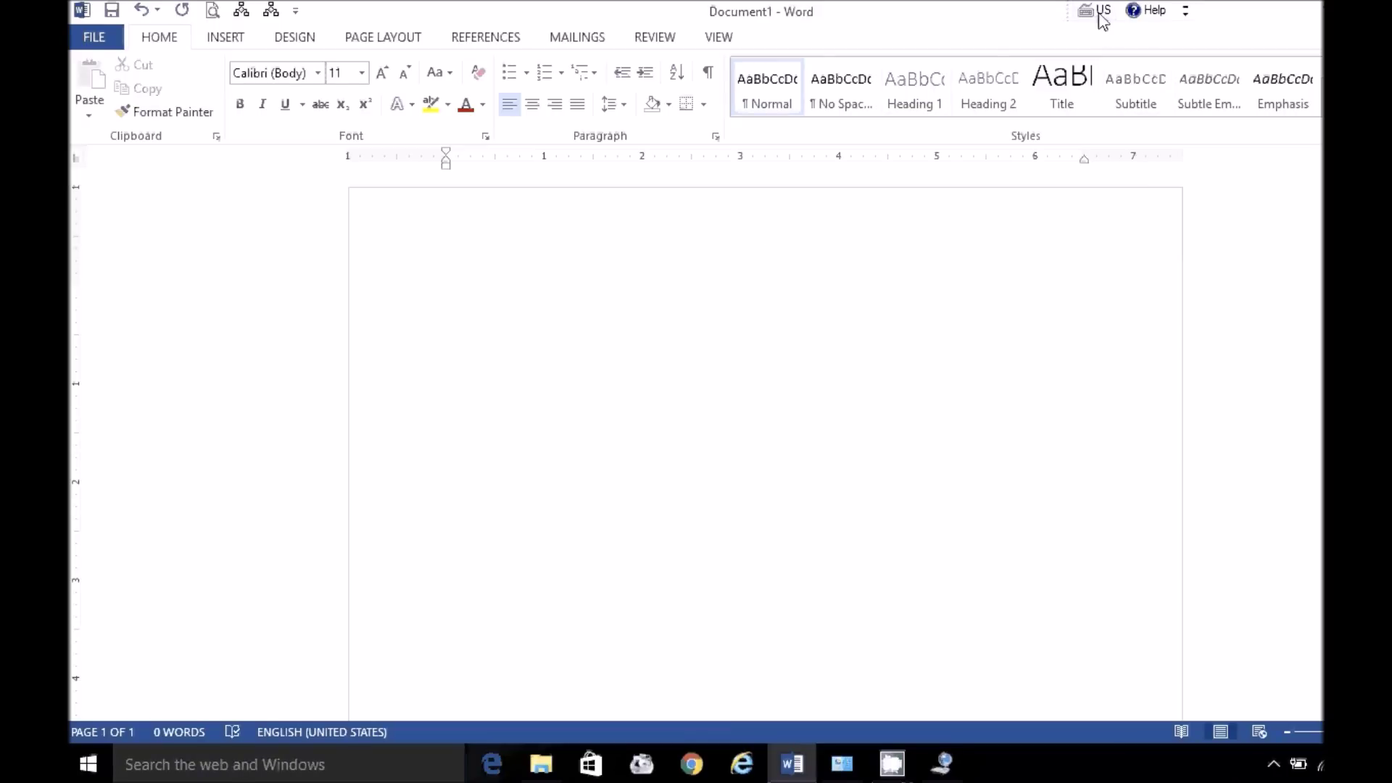
click(1099, 13)
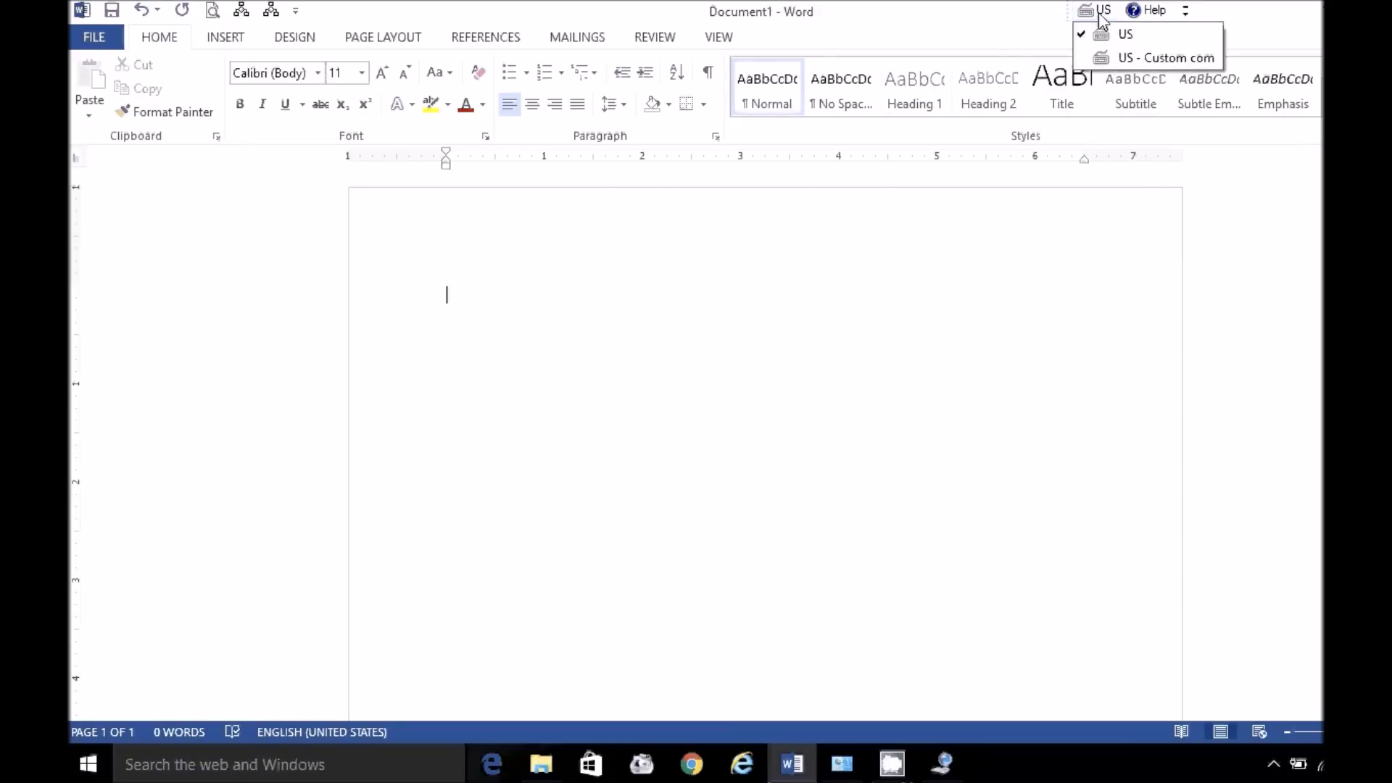
click(796, 292)
text(...)
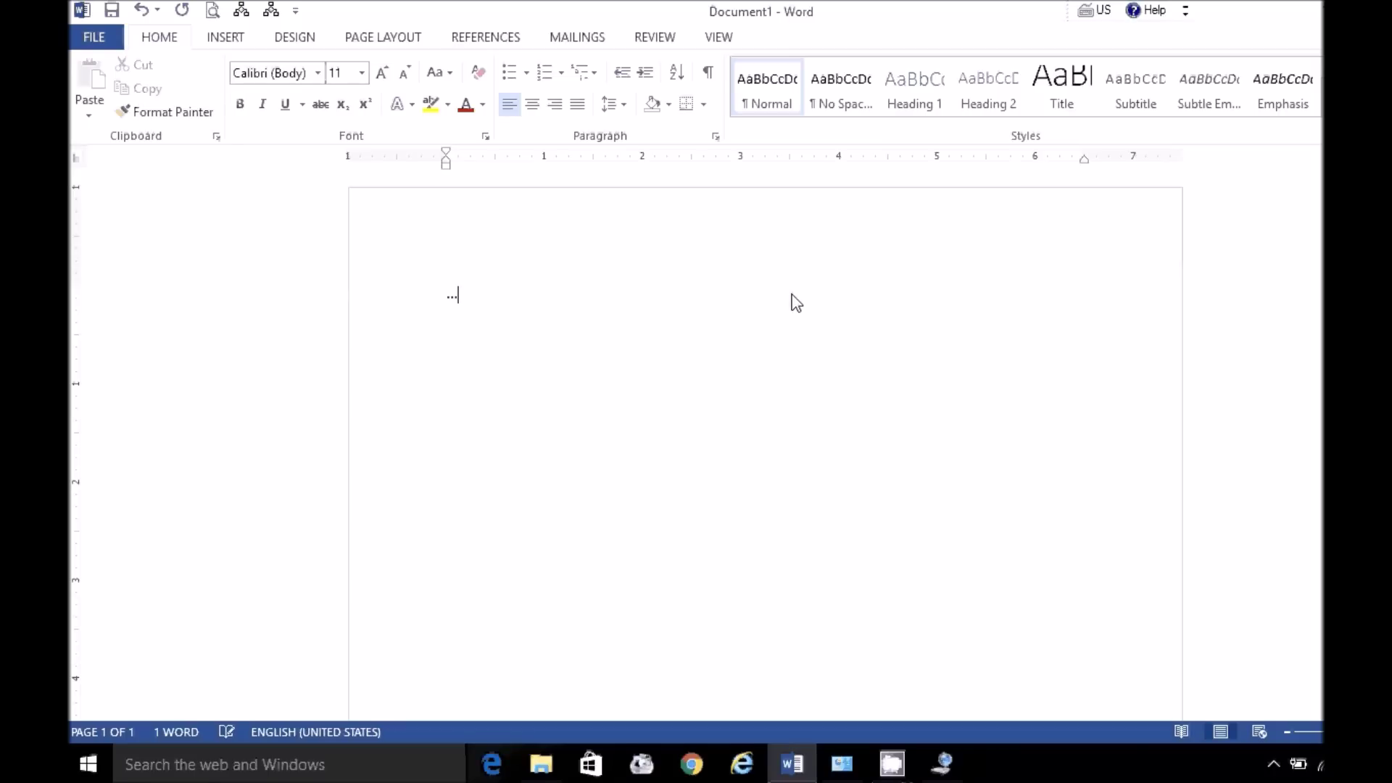
text(>>>>)
Switch to the US - Custom com layout and type shifted periods, producing '....com.com.com.com'
click(1093, 14)
click(1116, 57)
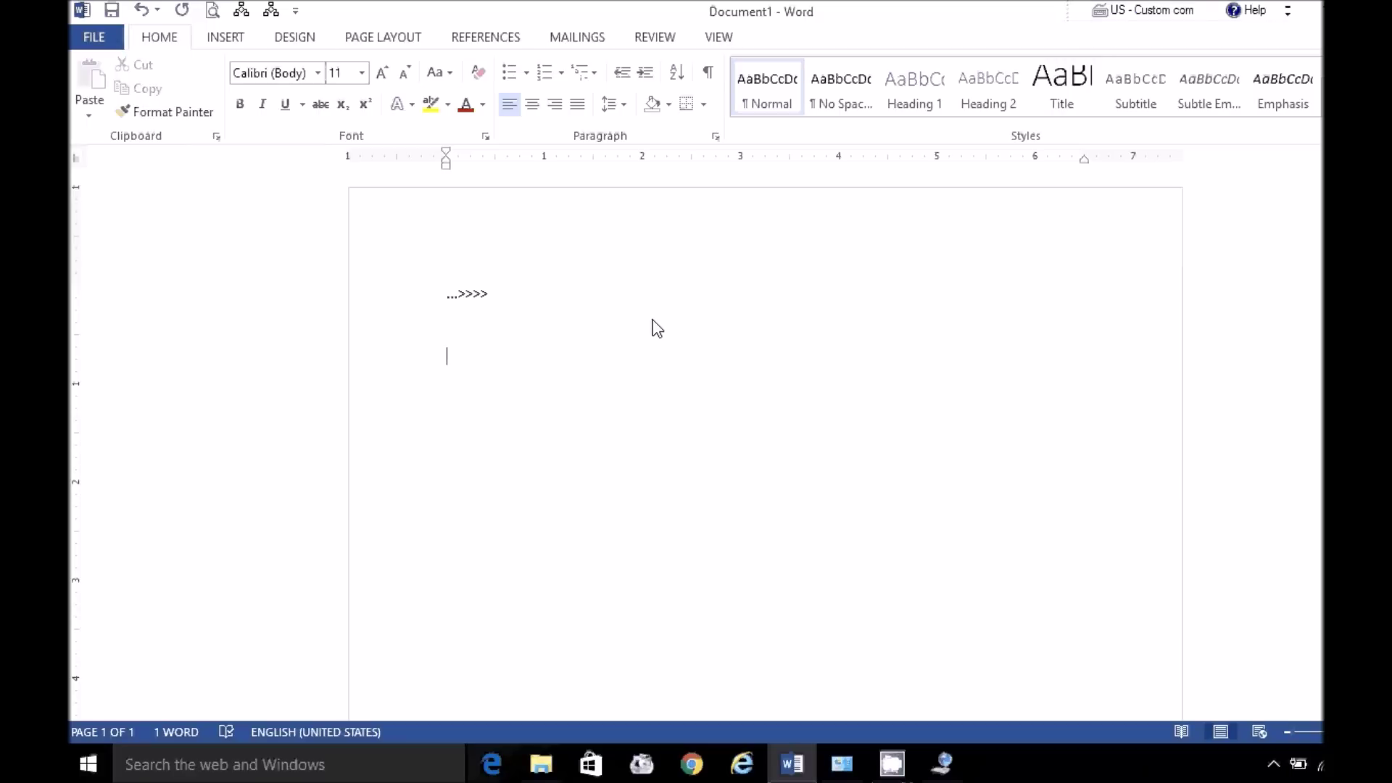
text(...)
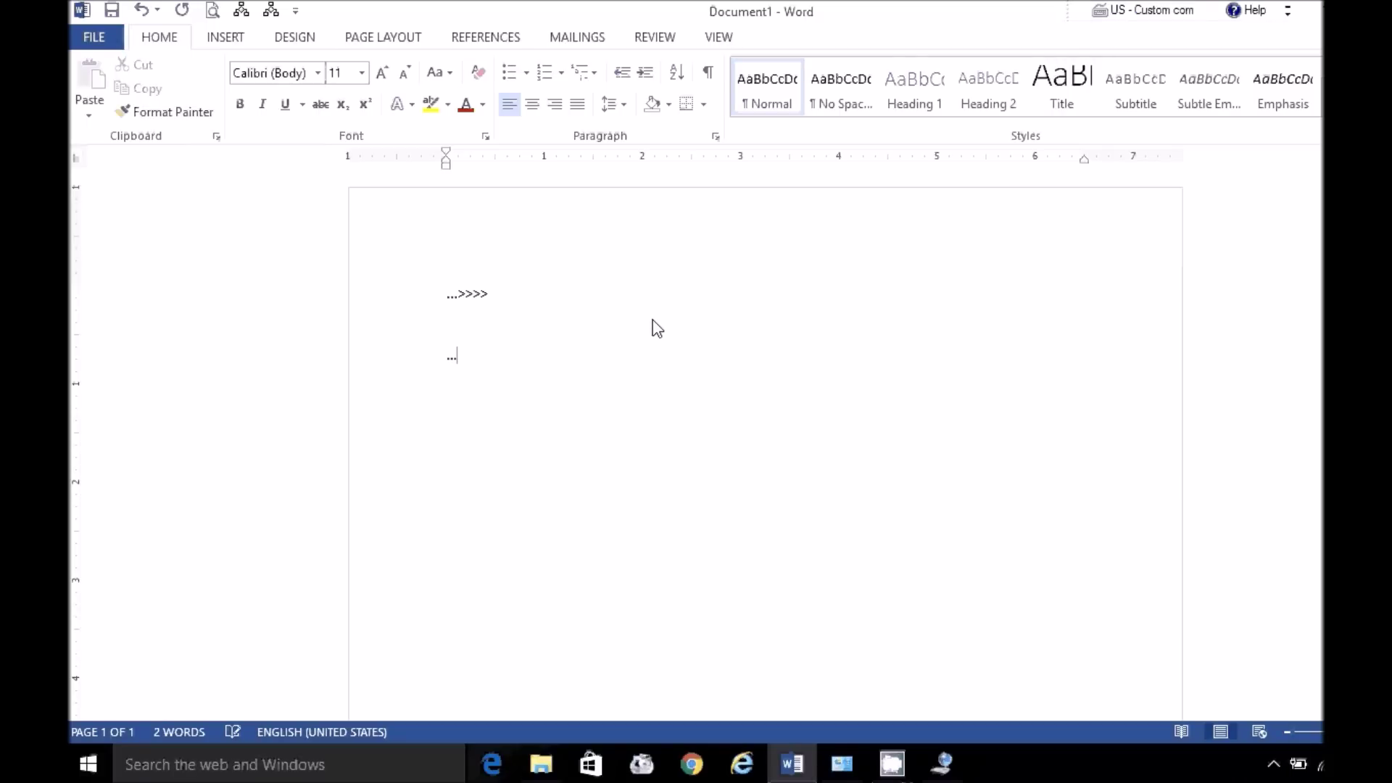
text(.com.com.com.com)
text(fjslfjsdjfdsjflkdsjfjr uoiruriuwruw)
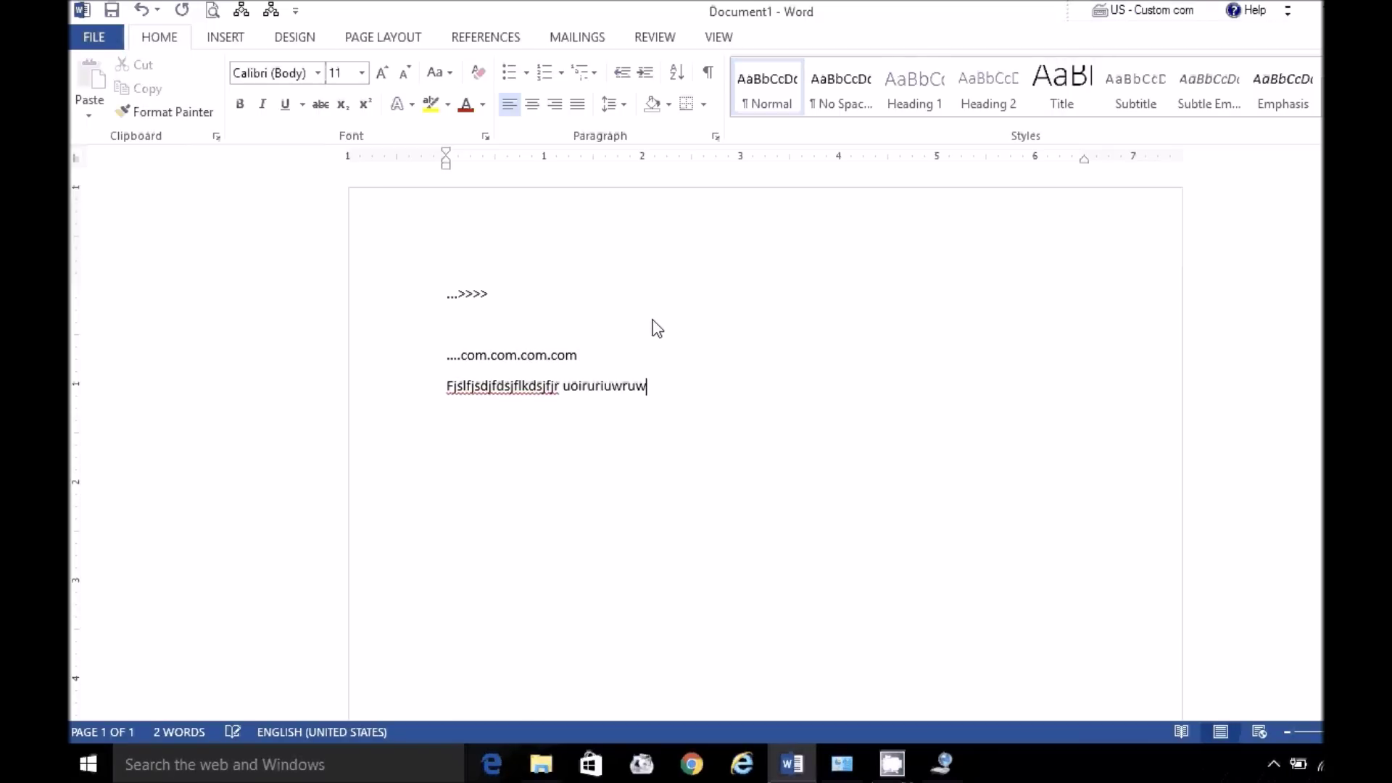
text(vhhvh)
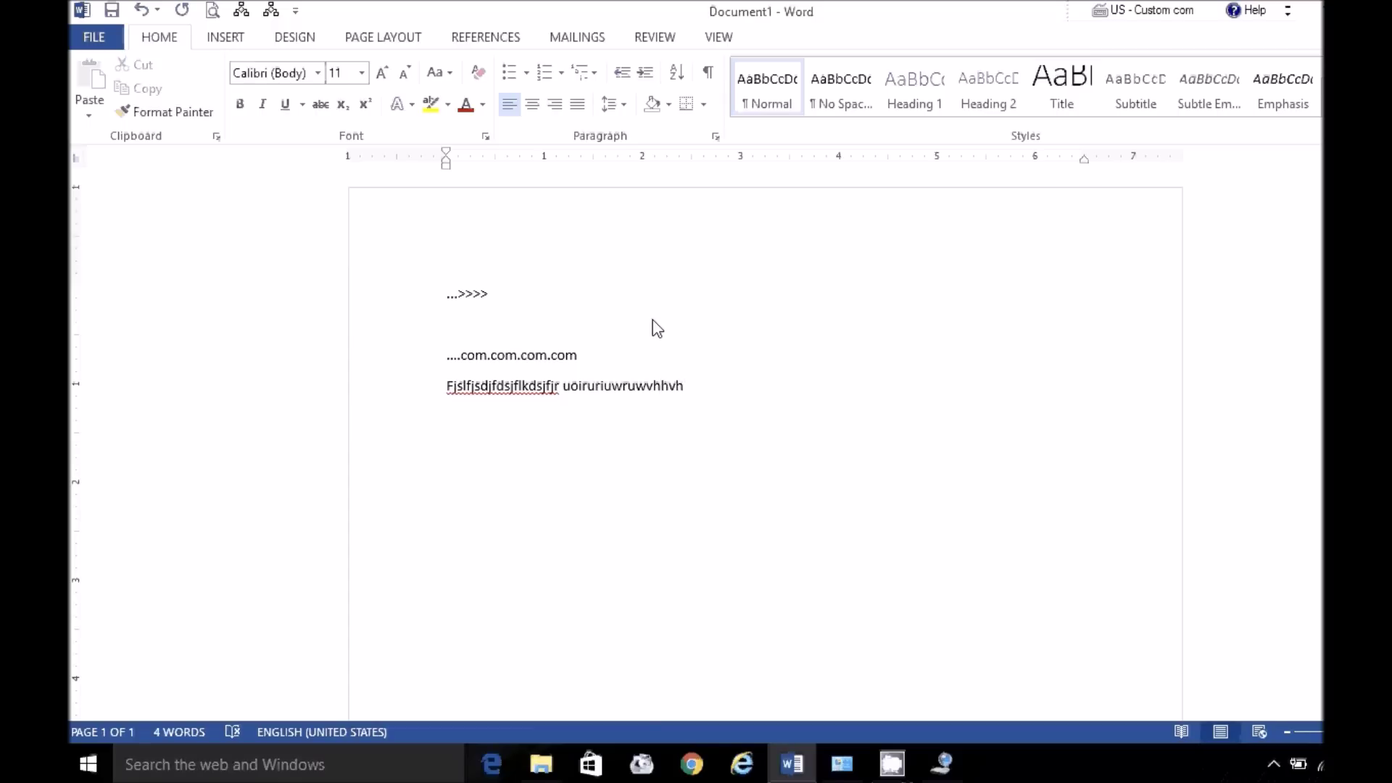